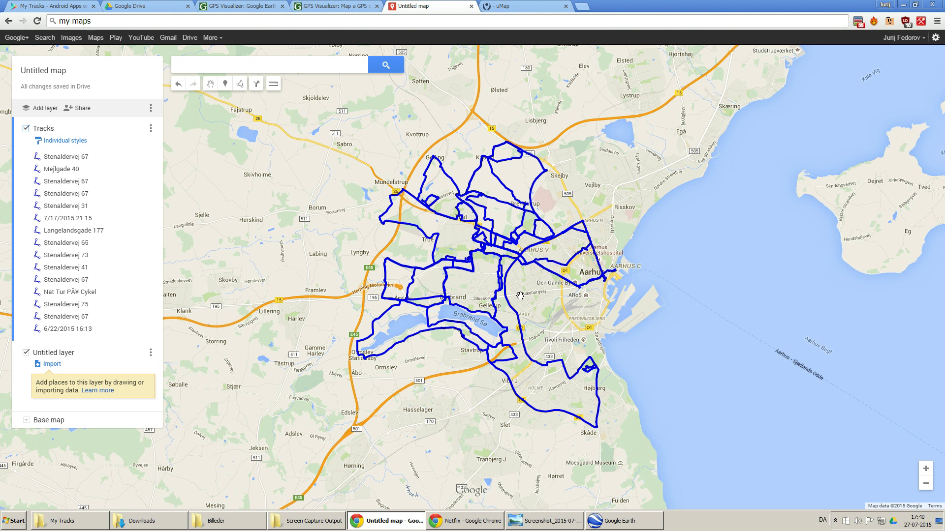
# - Look over the Aarhus tracks in Google Earth's satellite view and the Untitled My Maps map
pyautogui.scroll(2, 509, 308)
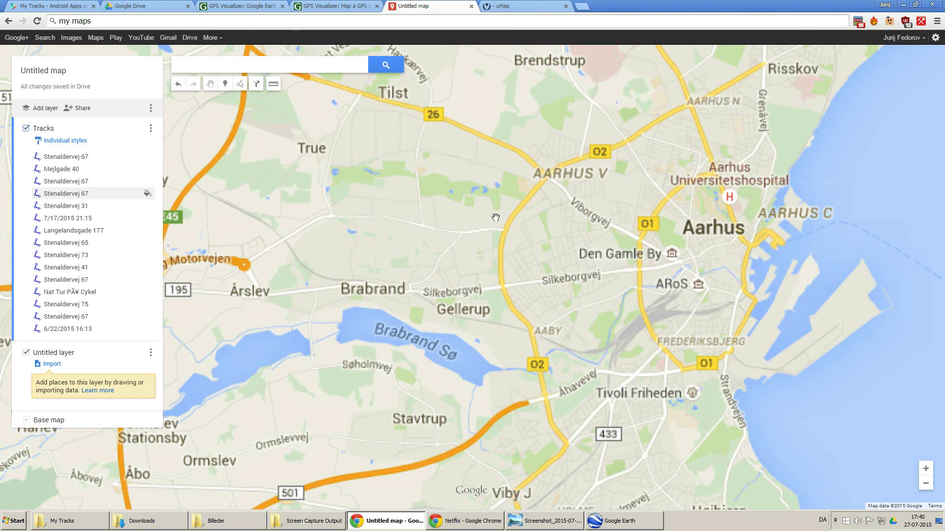
pyautogui.scroll(2, 545, 183)
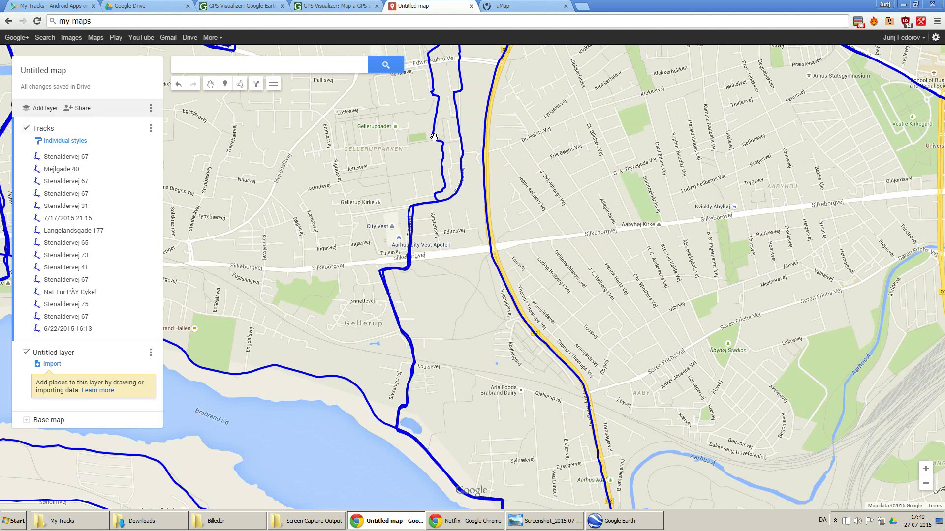
pyautogui.scroll(-1, 460, 155)
pyautogui.scroll(-2, 459, 160)
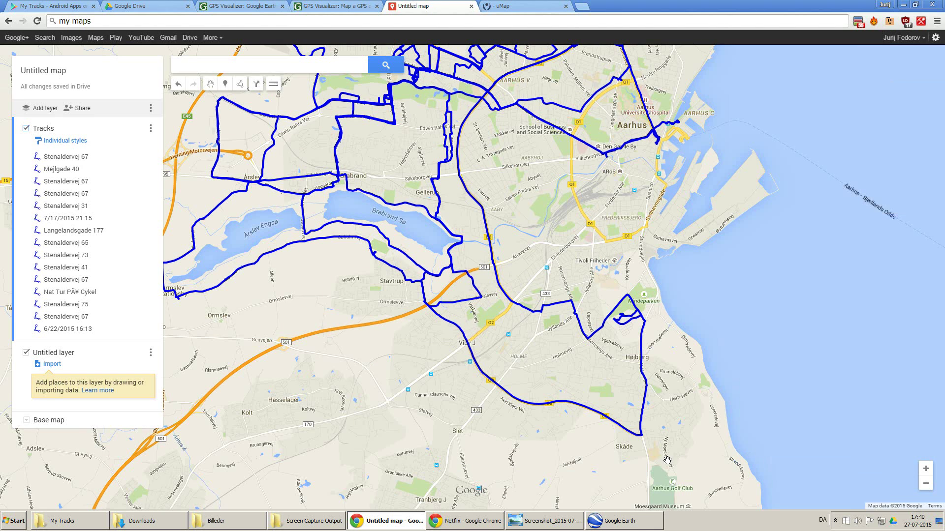
pyautogui.click(637, 527)
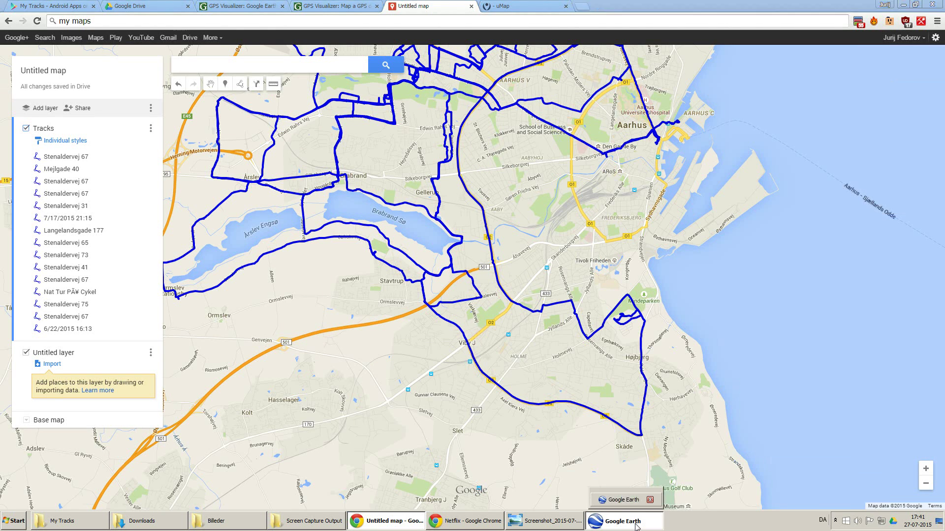
pyautogui.scroll(-3, 518, 245)
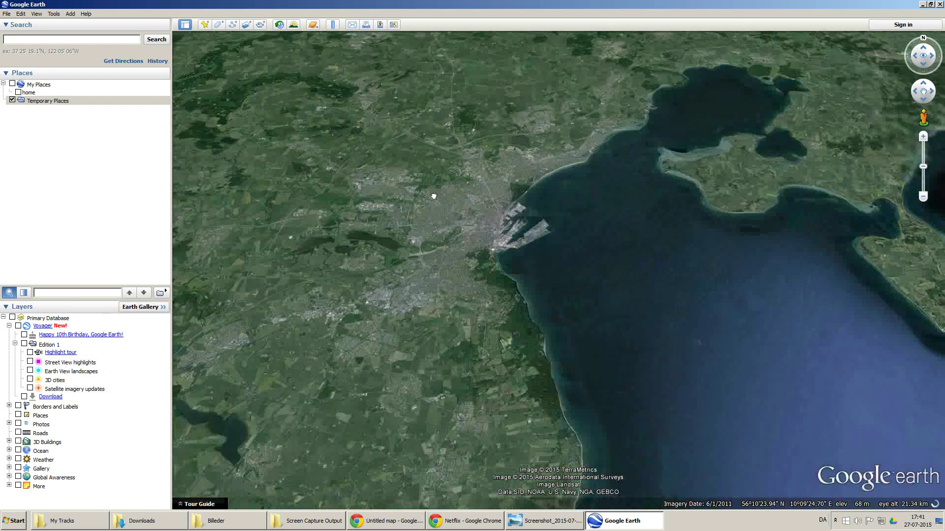
pyautogui.moveTo(434, 197); pyautogui.dragTo(468, 199)
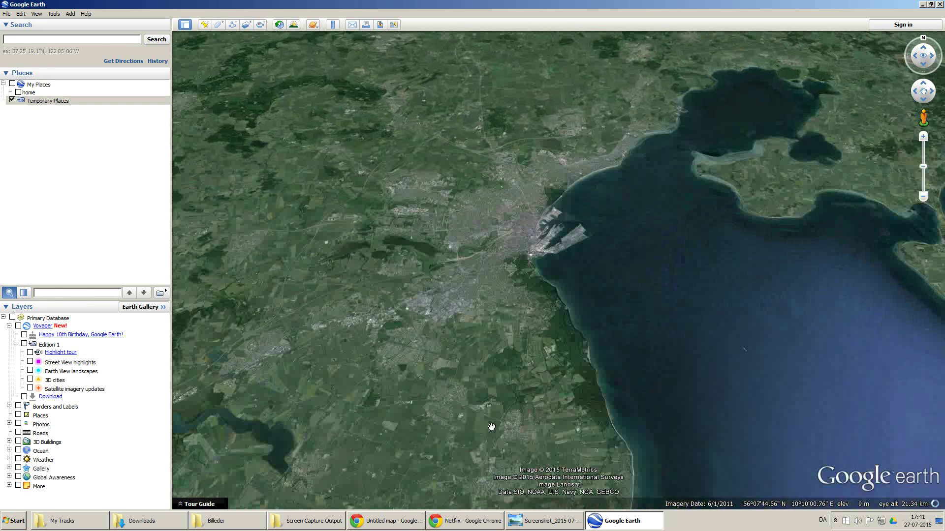
pyautogui.click(402, 505)
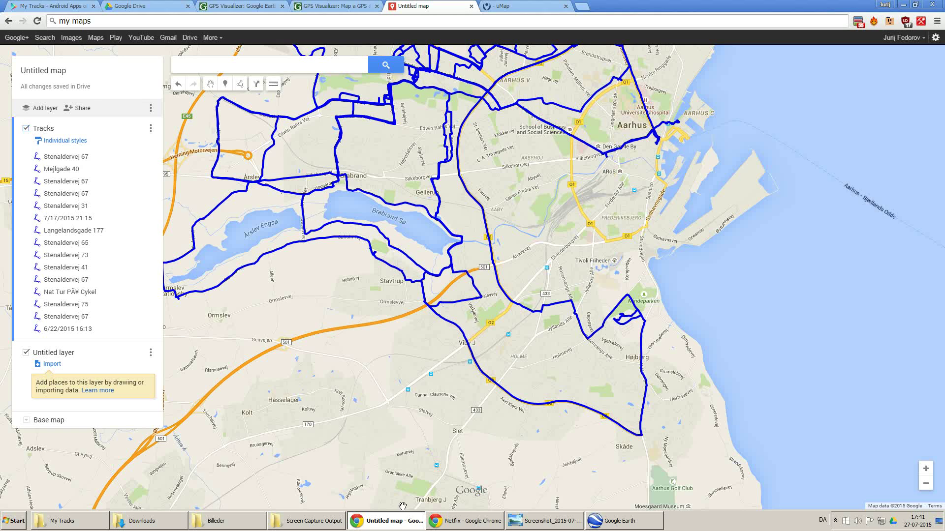
pyautogui.moveTo(288, 136); pyautogui.dragTo(314, 221)
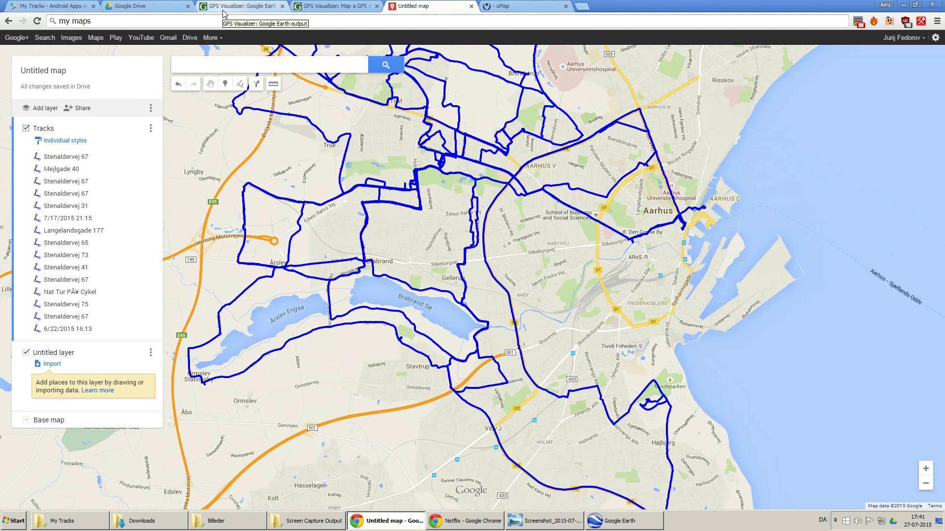
# - On the My Tracks Play Store page, view the map, track list and street-map screenshots
pyautogui.click(71, 9)
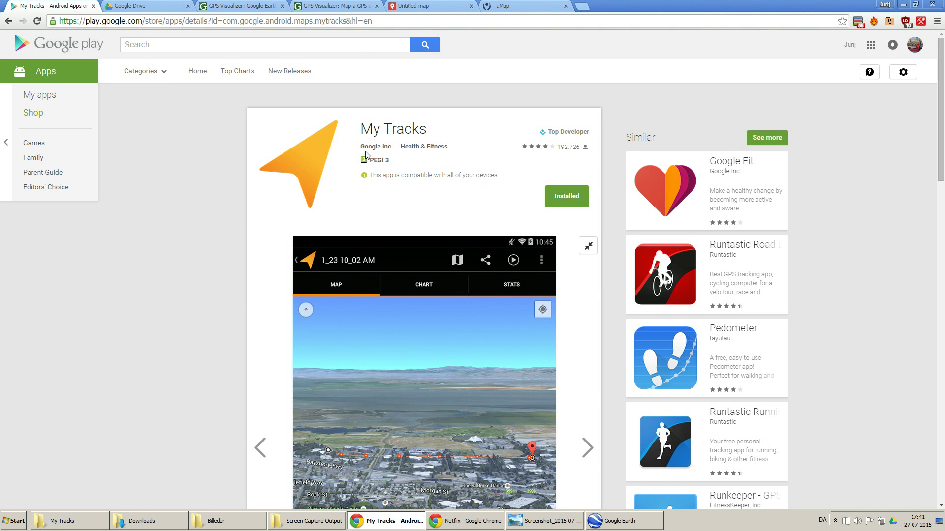
pyautogui.moveTo(370, 129); pyautogui.dragTo(433, 132)
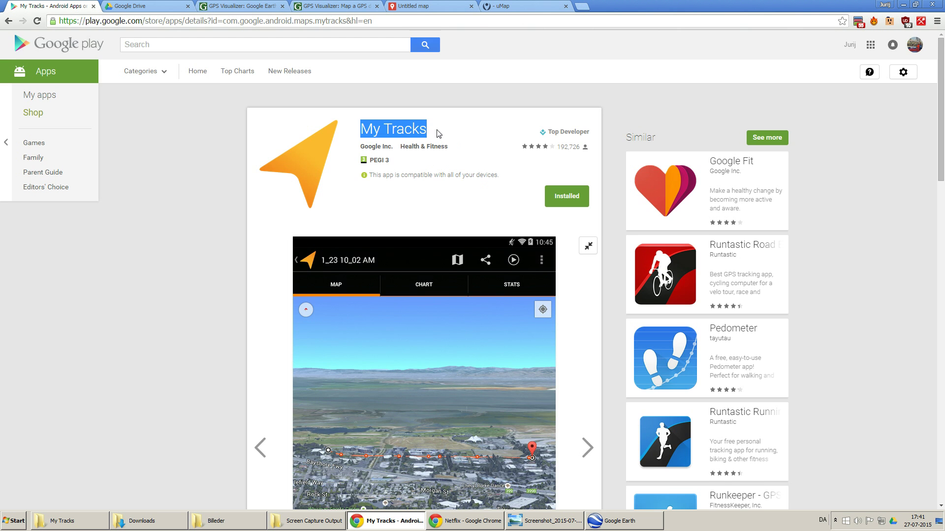
pyautogui.scroll(-5, 437, 133)
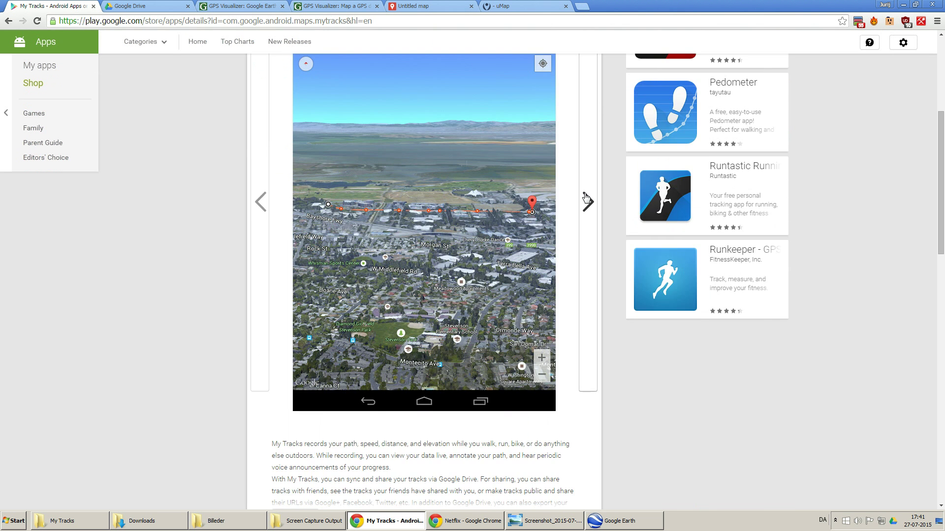
pyautogui.click(587, 200)
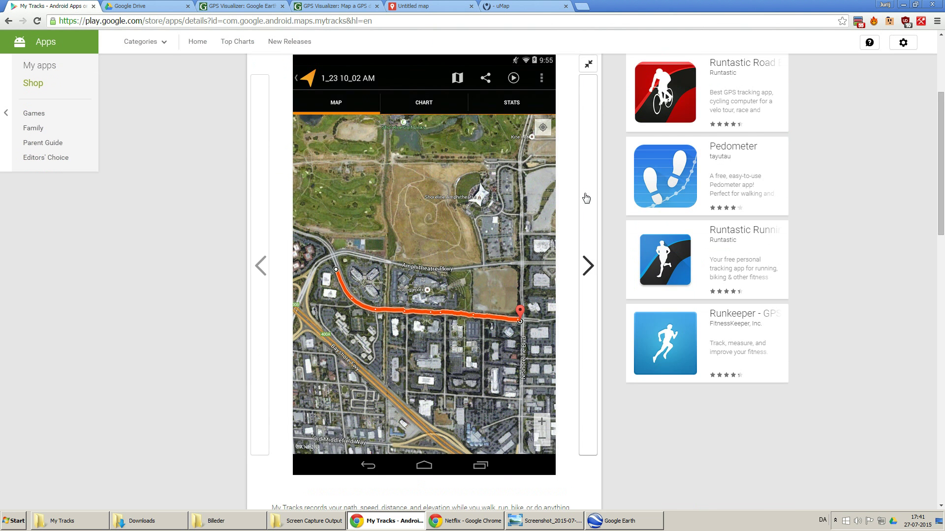
pyautogui.click(586, 266)
pyautogui.click(262, 265)
pyautogui.click(588, 263)
pyautogui.click(588, 262)
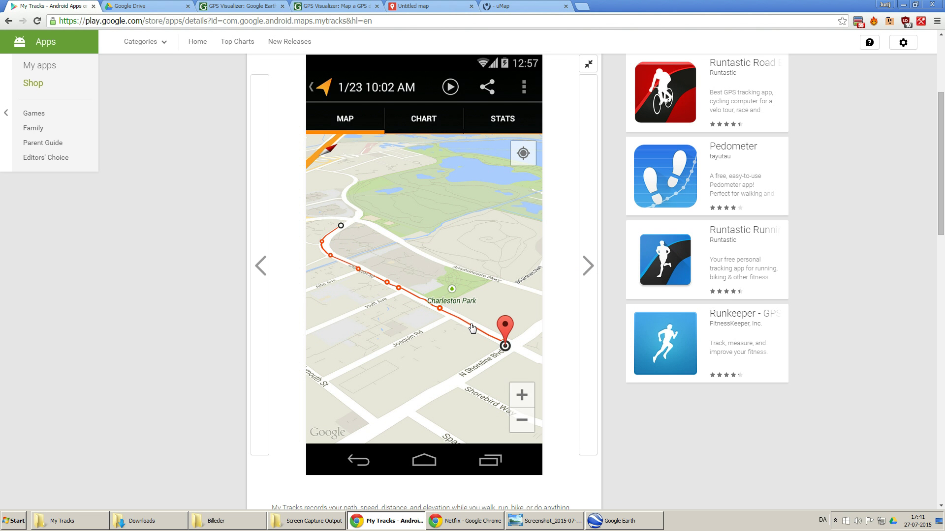
# - Continue through the chart, stats, markers, widget and lock-screen screenshots, then show the saved phone screenshot
pyautogui.click(594, 272)
pyautogui.click(594, 272)
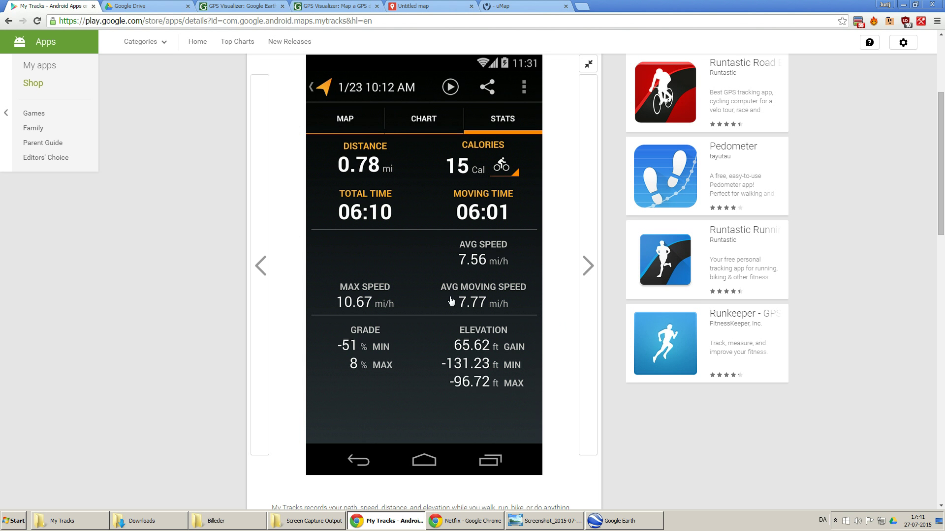
pyautogui.click(593, 273)
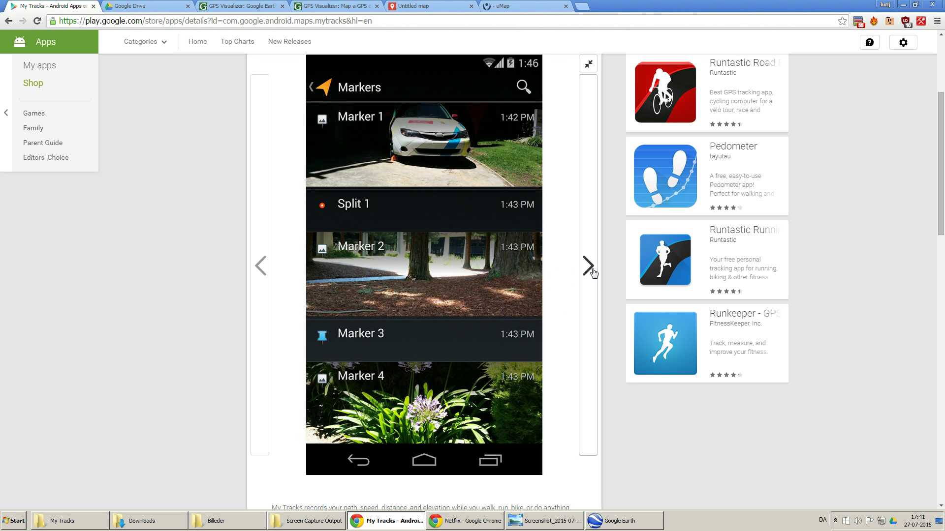
pyautogui.click(593, 272)
pyautogui.click(591, 269)
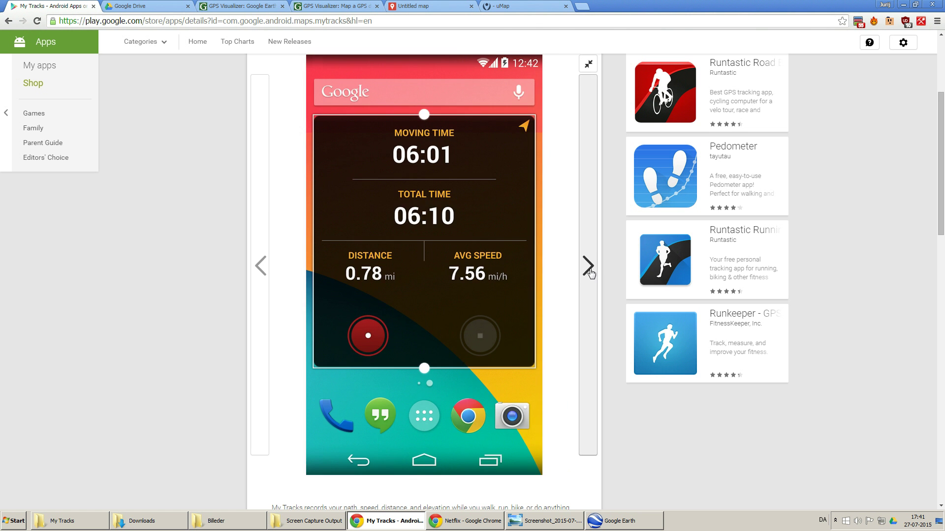
pyautogui.click(549, 520)
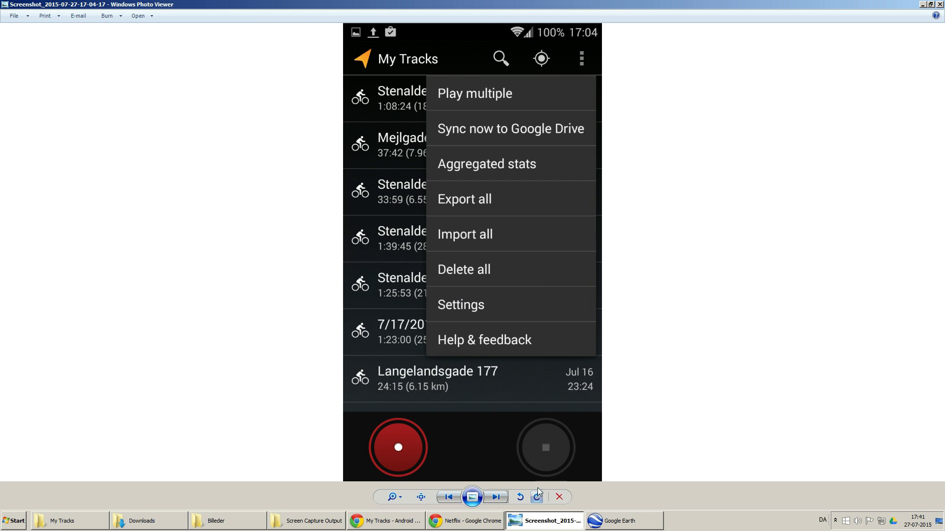
# - Step through the saved screenshots to the open track menu, then return to the My Tracks Play Store page
pyautogui.click(496, 497)
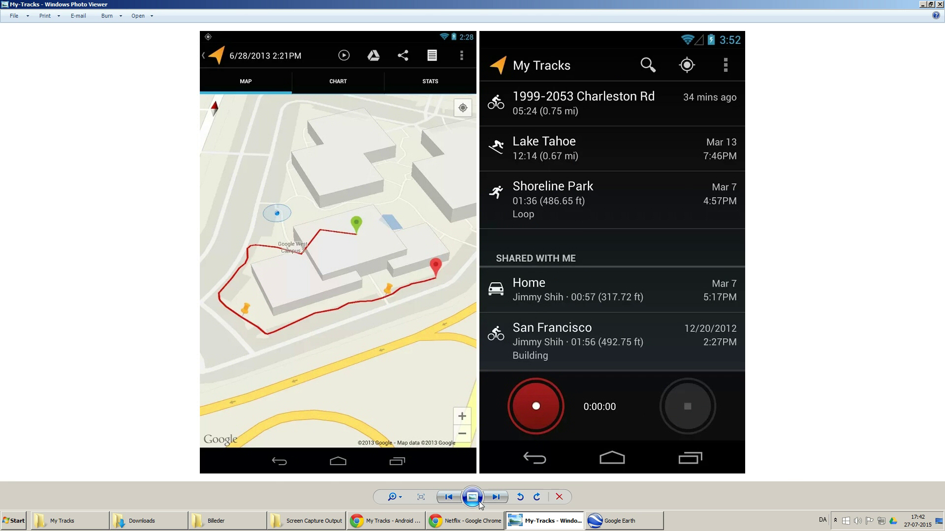
pyautogui.click(496, 497)
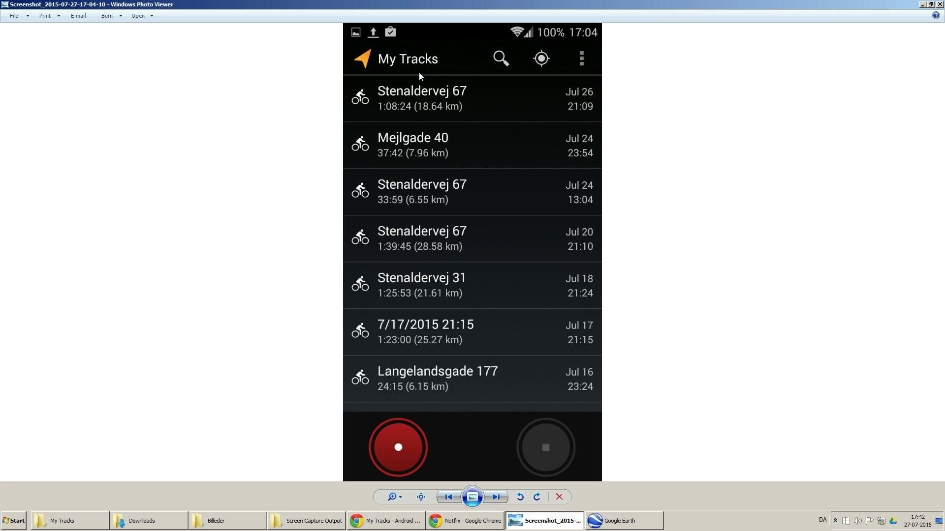
pyautogui.click(495, 498)
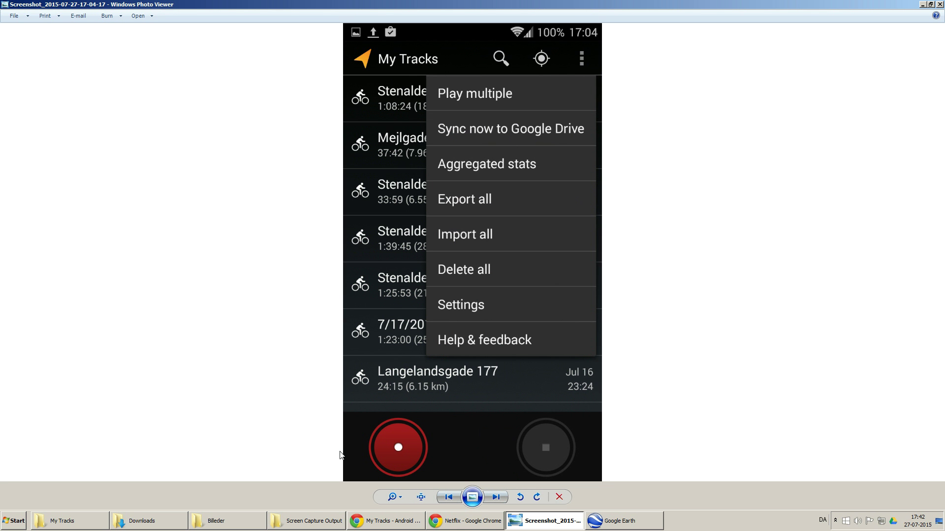
pyautogui.click(389, 522)
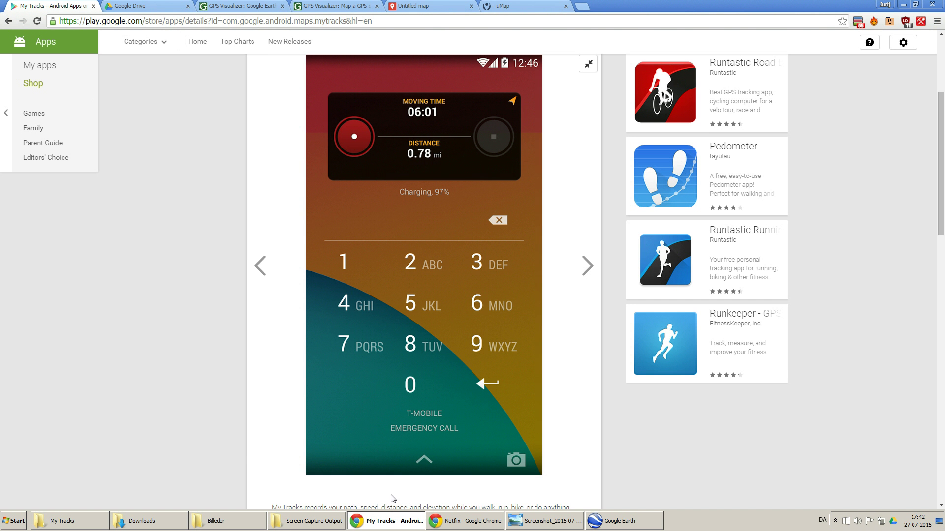
# - Select all 15 track files in the Google Drive My Tracks folder
pyautogui.click(152, 7)
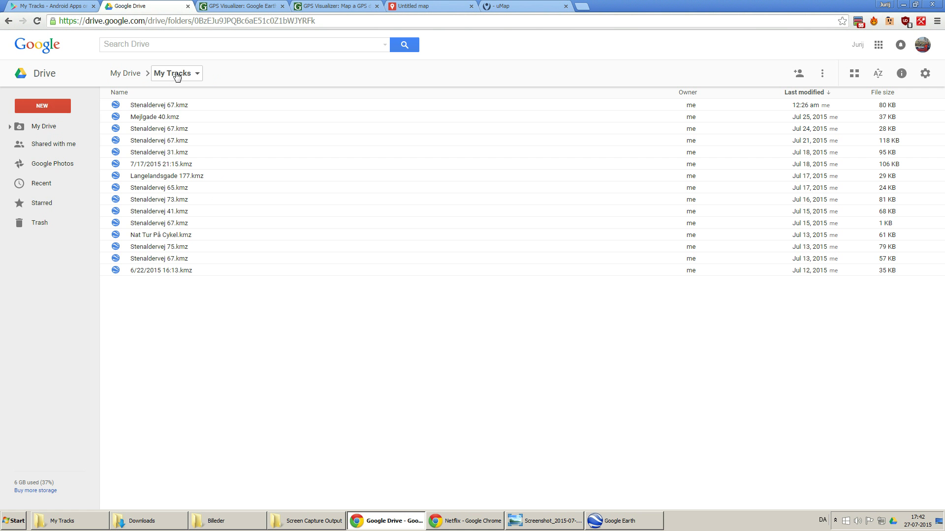
pyautogui.moveTo(165, 285); pyautogui.dragTo(151, 96)
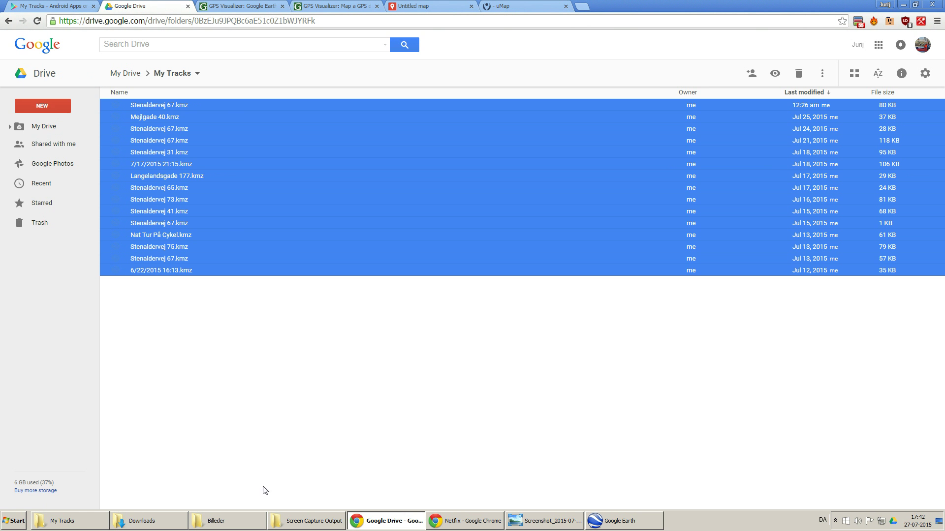
pyautogui.moveTo(79, 525)
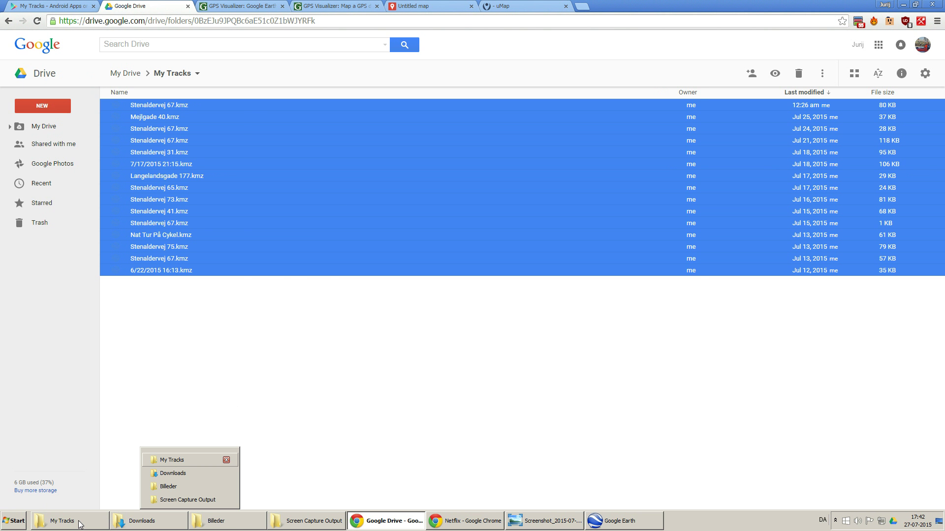
# - Select all KMZ tracks in the My Tracks folder and drop them into Google Earth
pyautogui.click(79, 525)
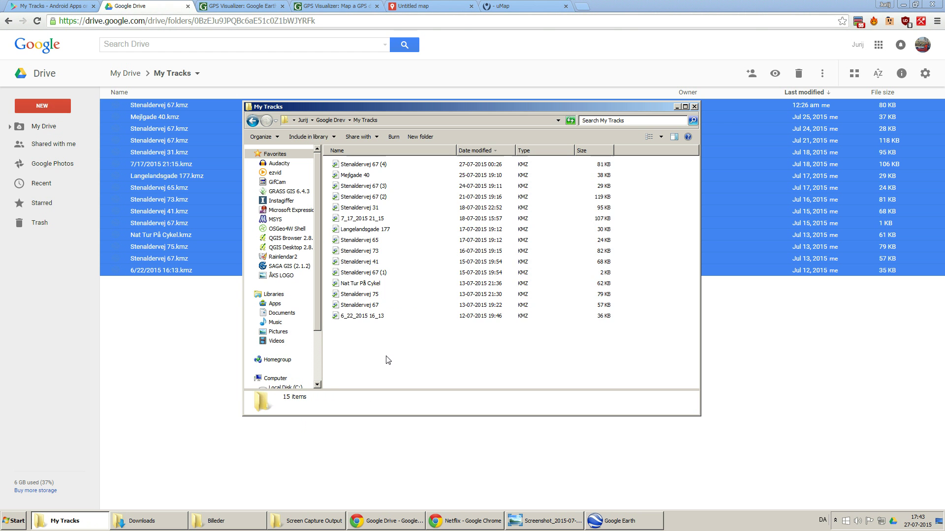
pyautogui.hotkey('ctrl', 'a')
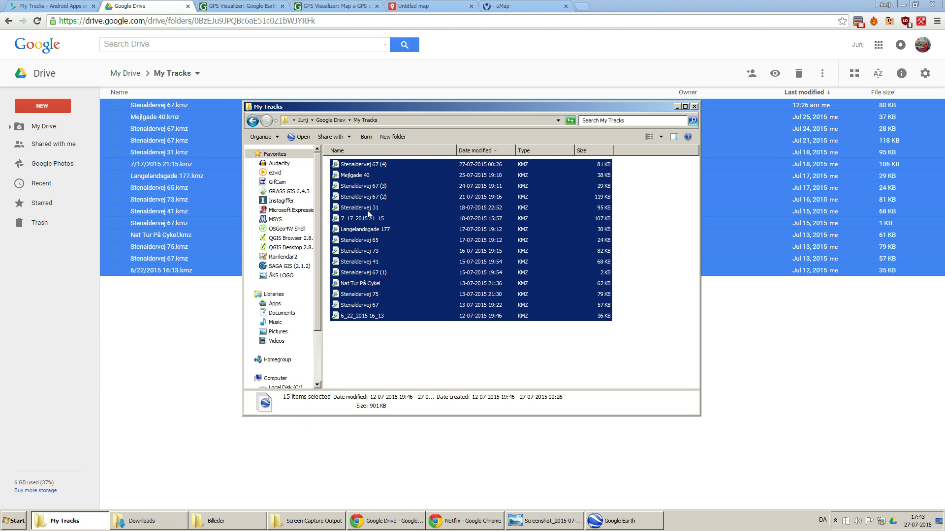
pyautogui.moveTo(363, 203); pyautogui.dragTo(495, 244)
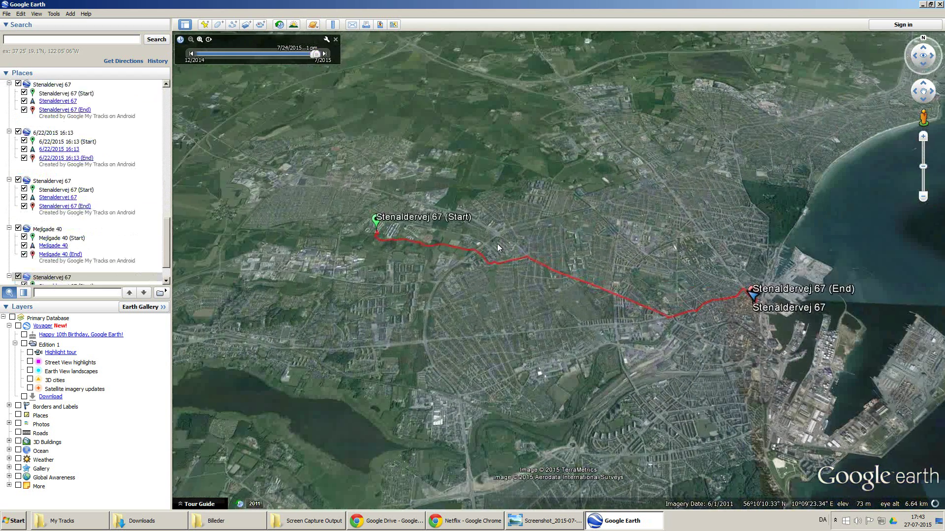
# - Extend the time slider's start back to 12/20/2014 so all rides appear
pyautogui.moveTo(687, 334); pyautogui.dragTo(610, 308)
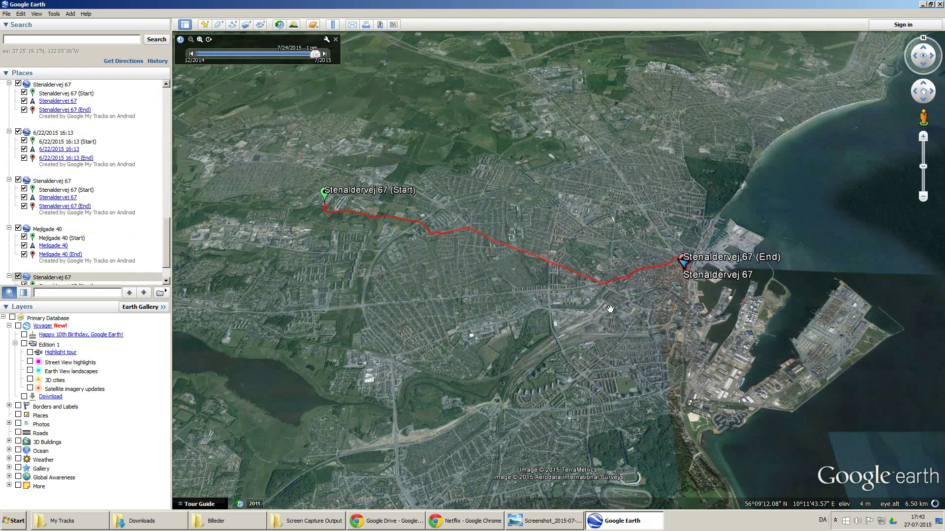
pyautogui.click(312, 54)
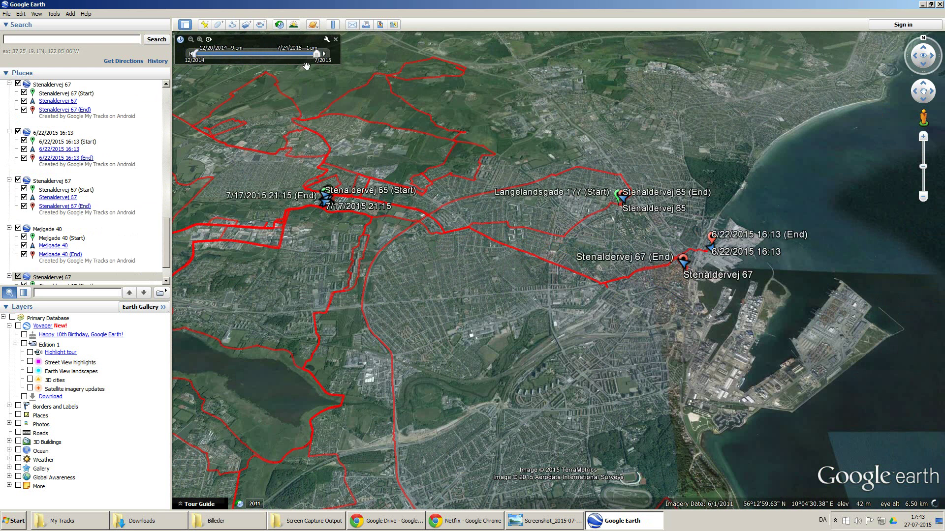
pyautogui.moveTo(314, 55); pyautogui.dragTo(315, 55)
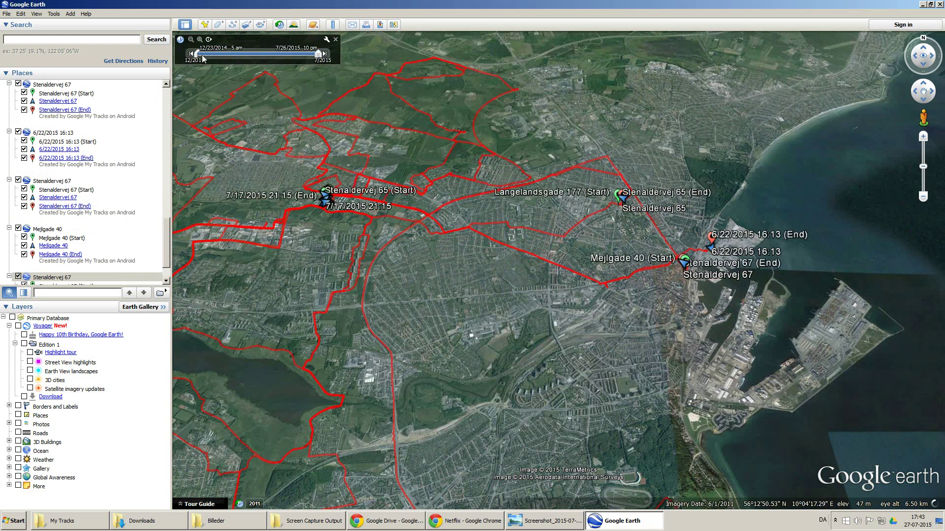
pyautogui.moveTo(204, 59); pyautogui.dragTo(196, 58)
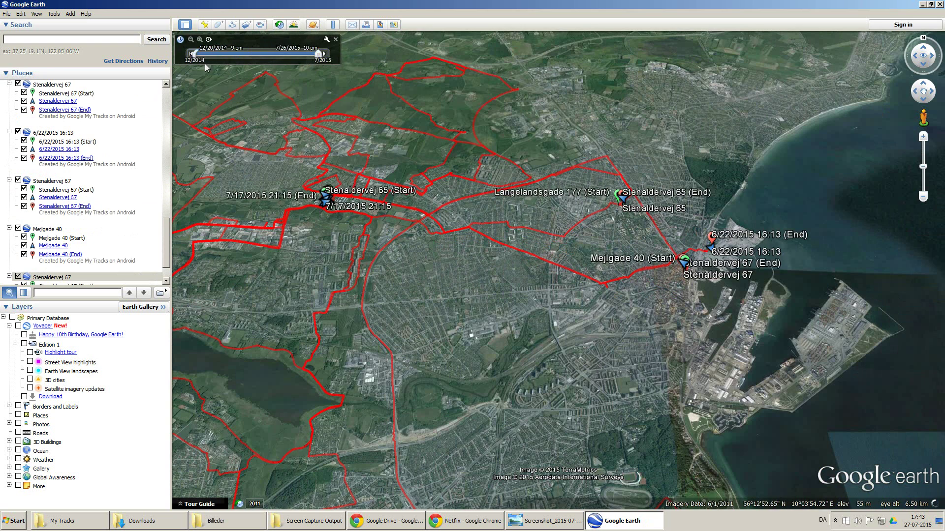
# - Pan and zoom out until the whole red track network over Aarhus is visible
pyautogui.moveTo(452, 330); pyautogui.dragTo(527, 336)
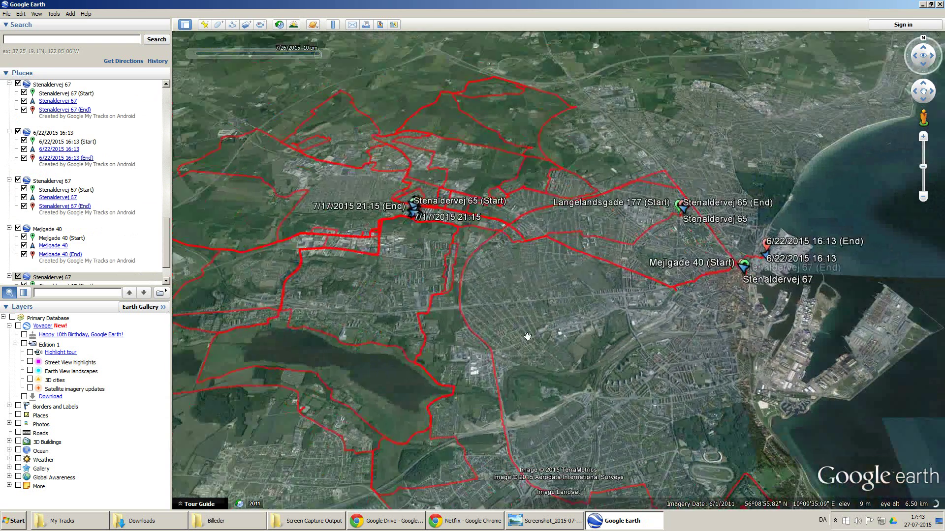
pyautogui.scroll(-3, 527, 336)
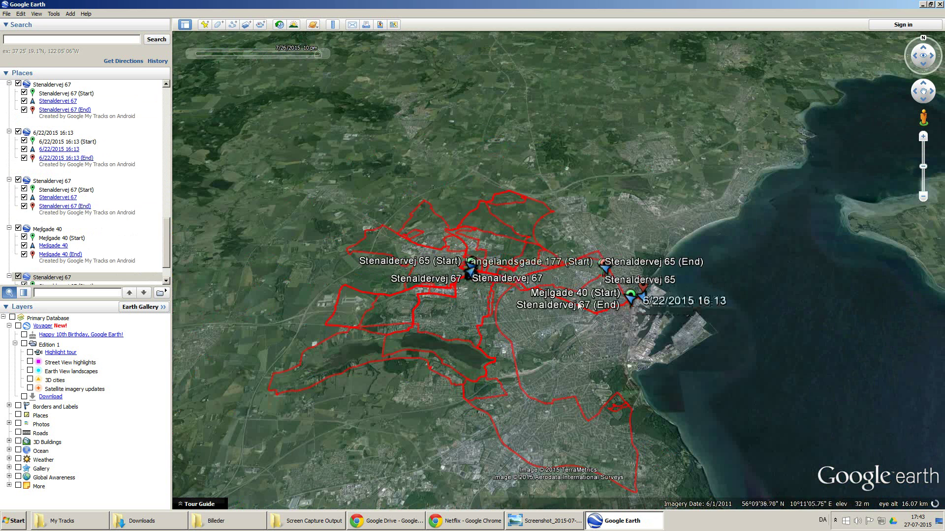
pyautogui.scroll(2, 543, 378)
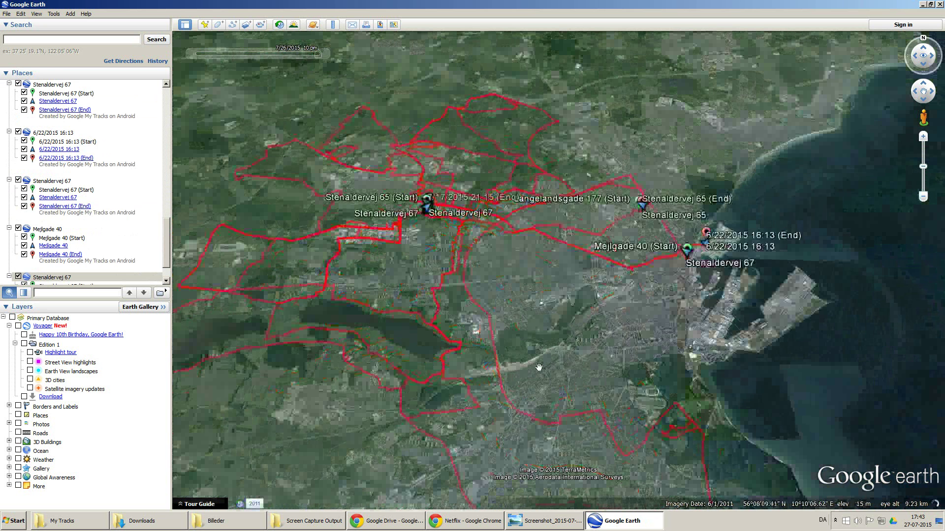
pyautogui.scroll(-1, 539, 361)
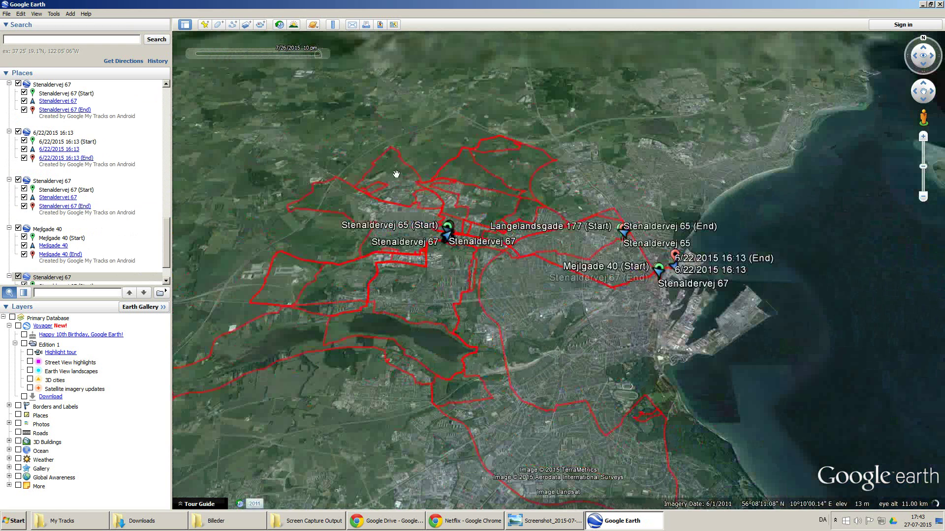
pyautogui.scroll(-1, 522, 266)
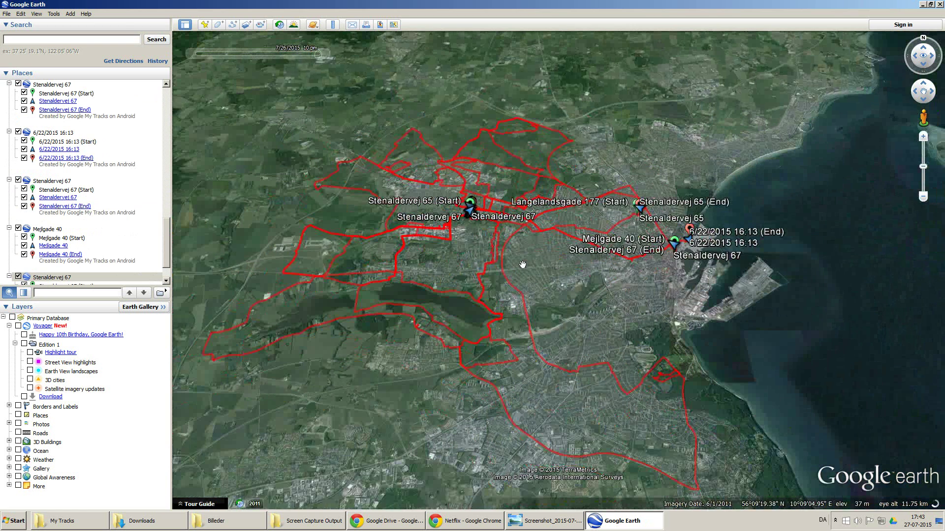
pyautogui.scroll(-2, 542, 269)
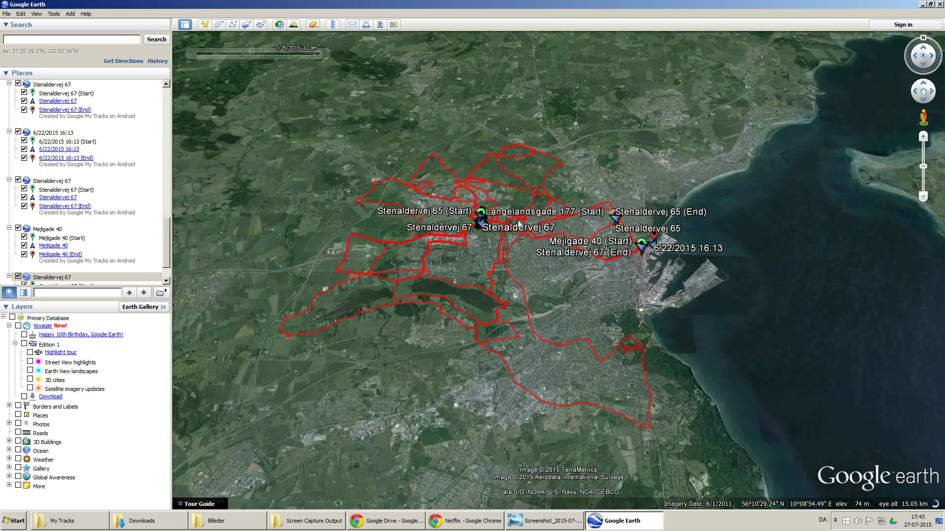
pyautogui.scroll(-1, 542, 269)
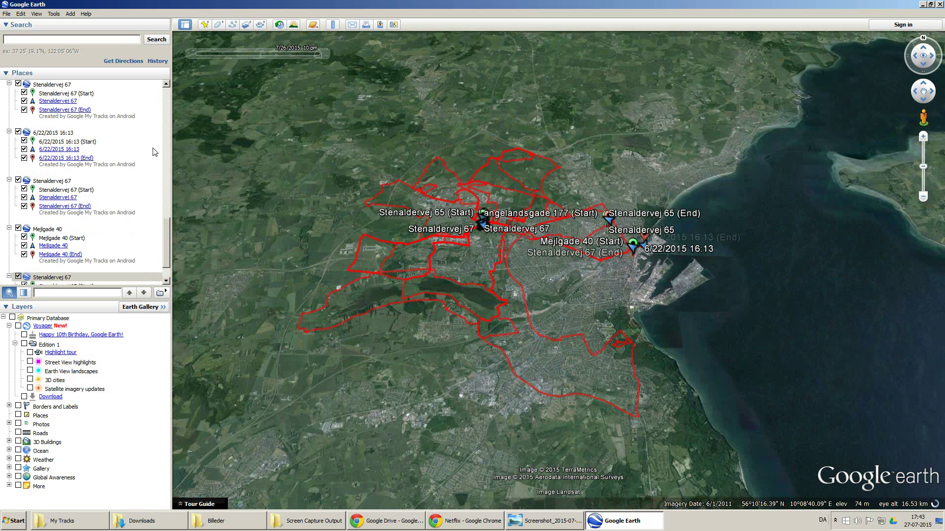
pyautogui.moveTo(167, 220); pyautogui.dragTo(171, 90)
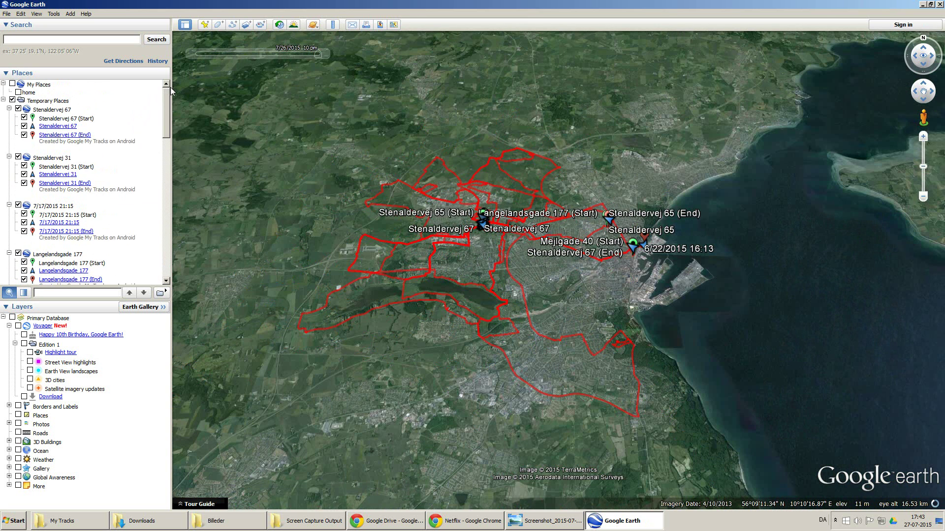
pyautogui.click(24, 118)
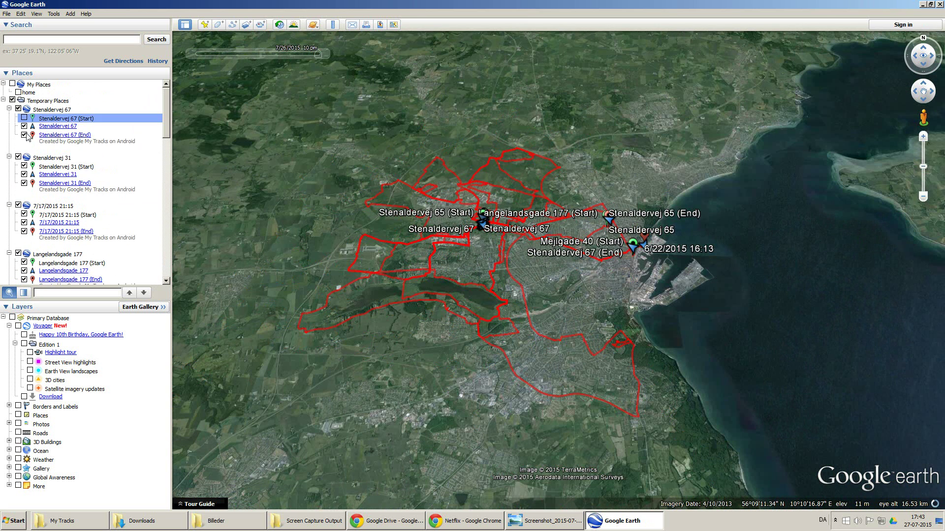
pyautogui.click(25, 135)
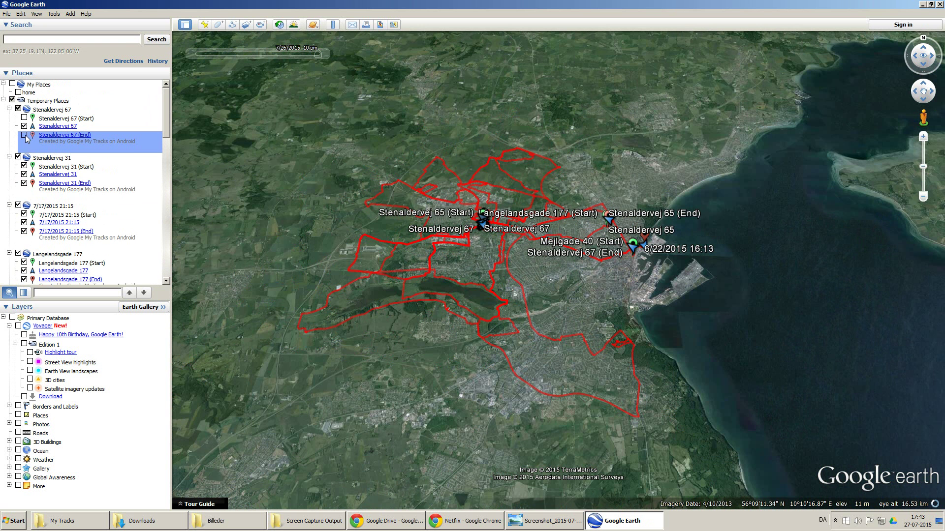
pyautogui.rightClick(47, 102)
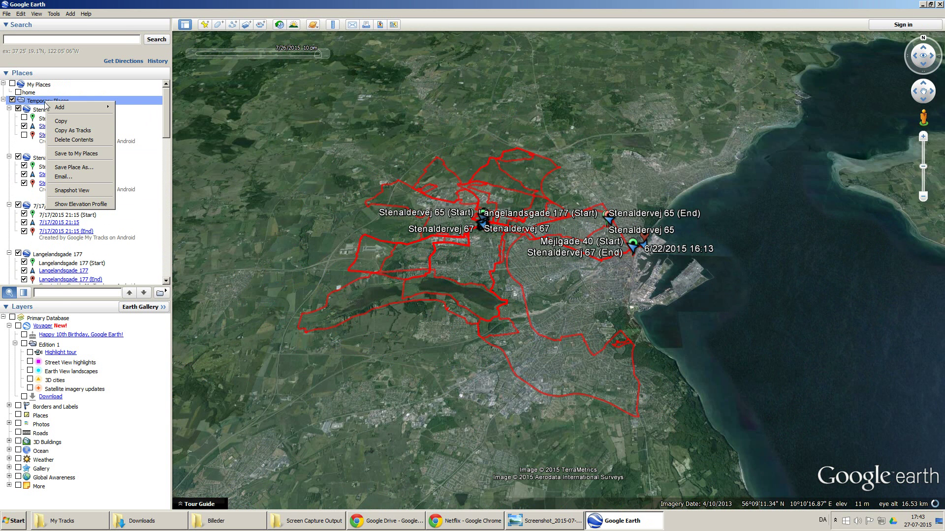
pyautogui.click(38, 107)
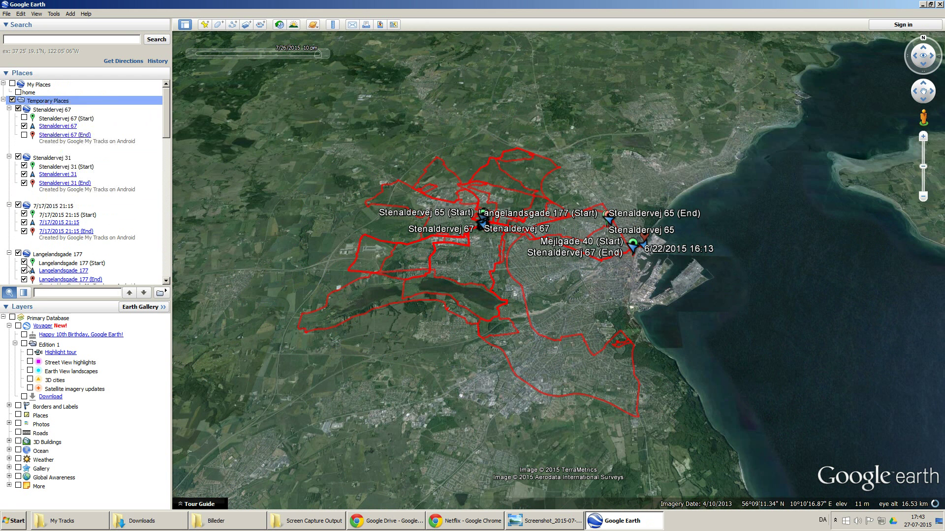
pyautogui.rightClick(47, 103)
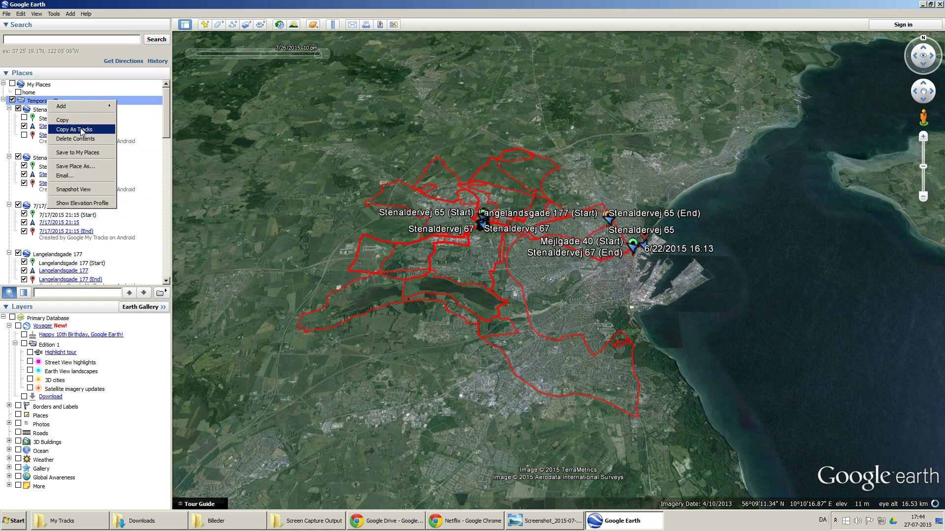
pyautogui.click(74, 167)
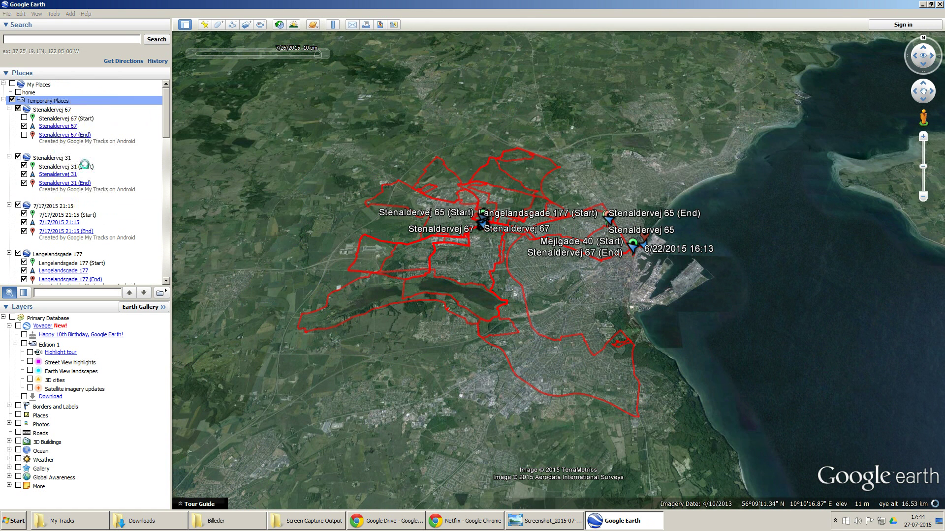
pyautogui.click(337, 290)
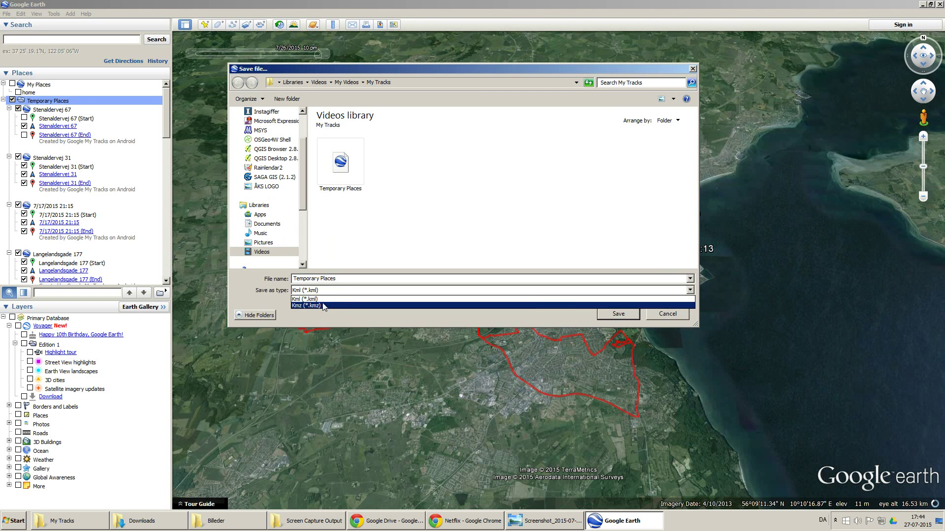
# - Save Temporary Places as Kml (*.kml), confirming replacement of the existing Temporary Places.kml
pyautogui.click(325, 298)
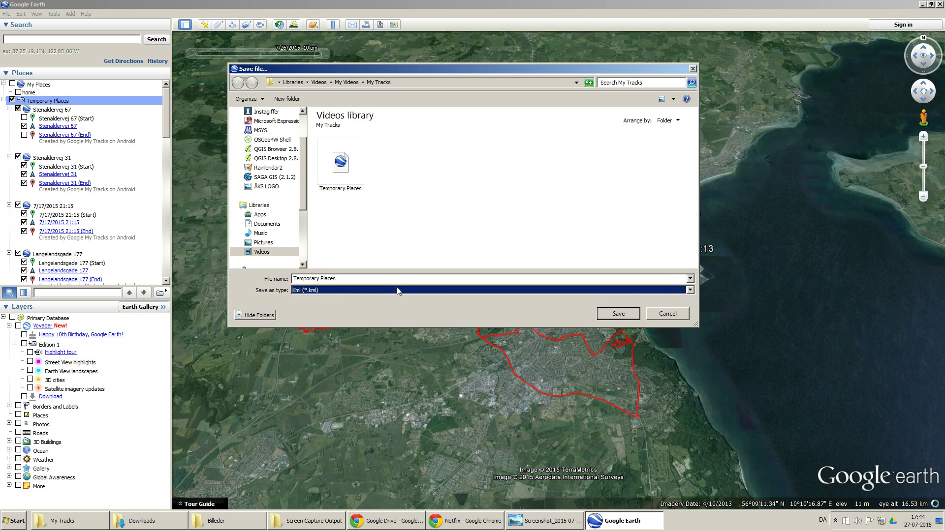
pyautogui.click(616, 314)
pyautogui.click(503, 263)
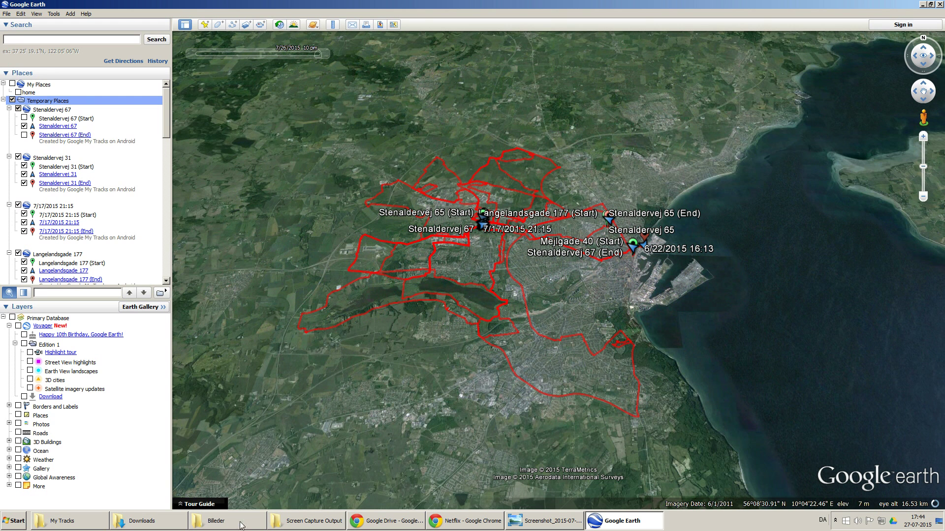
# - Deselect the Google Drive track files and go to GPS Visualizer's Google Earth form
pyautogui.click(392, 522)
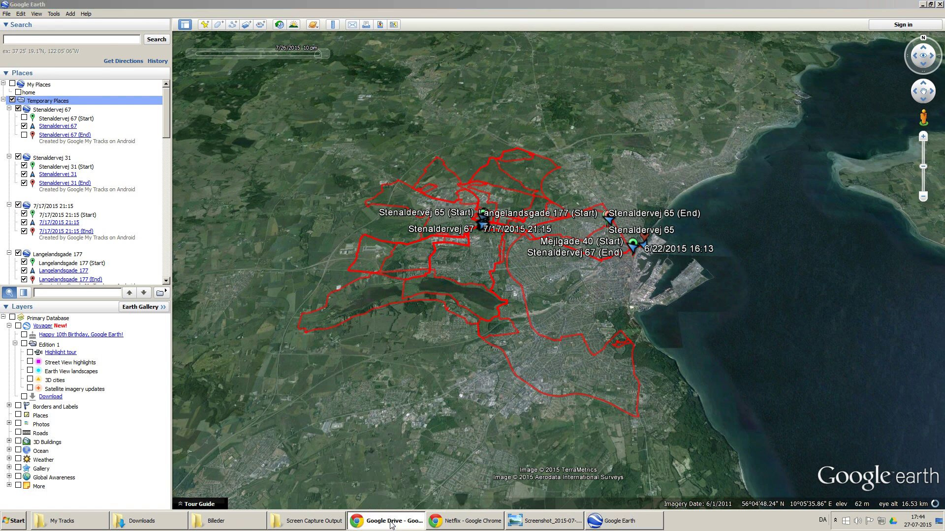
pyautogui.click(337, 343)
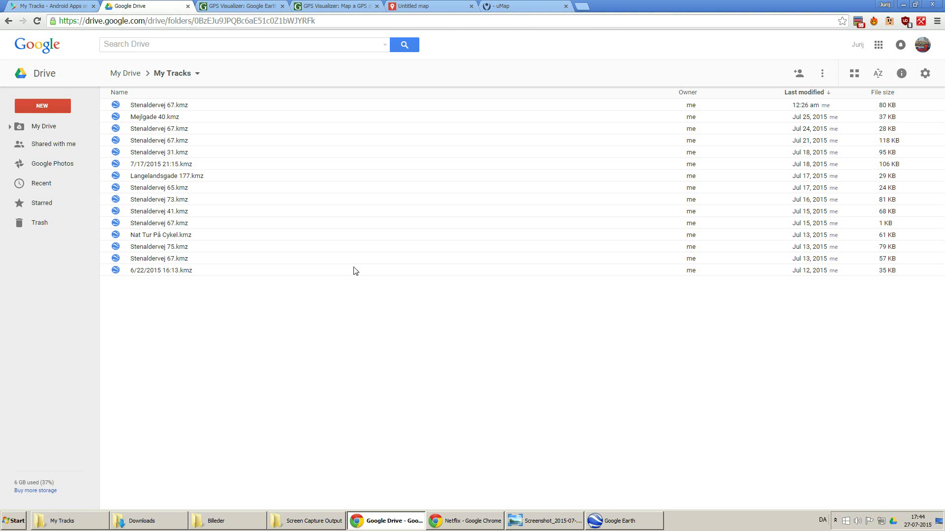
pyautogui.click(249, 6)
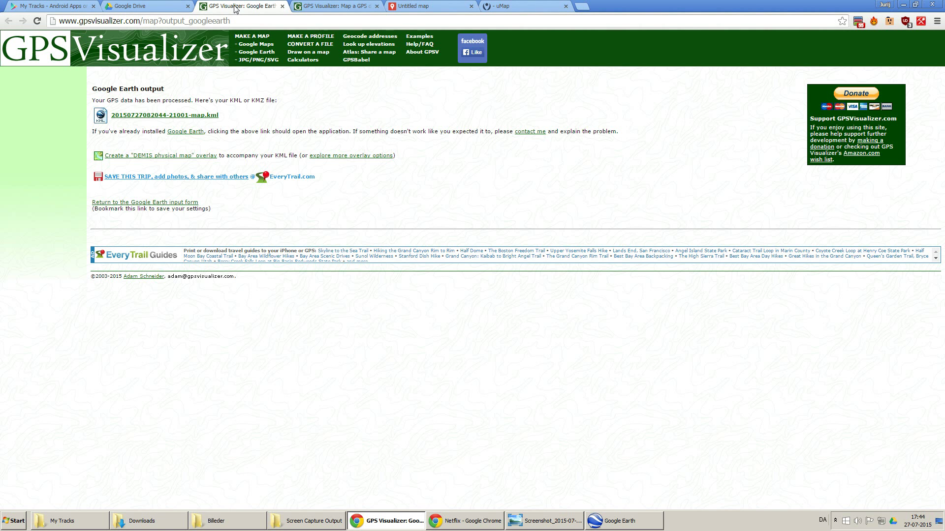
pyautogui.click(309, 6)
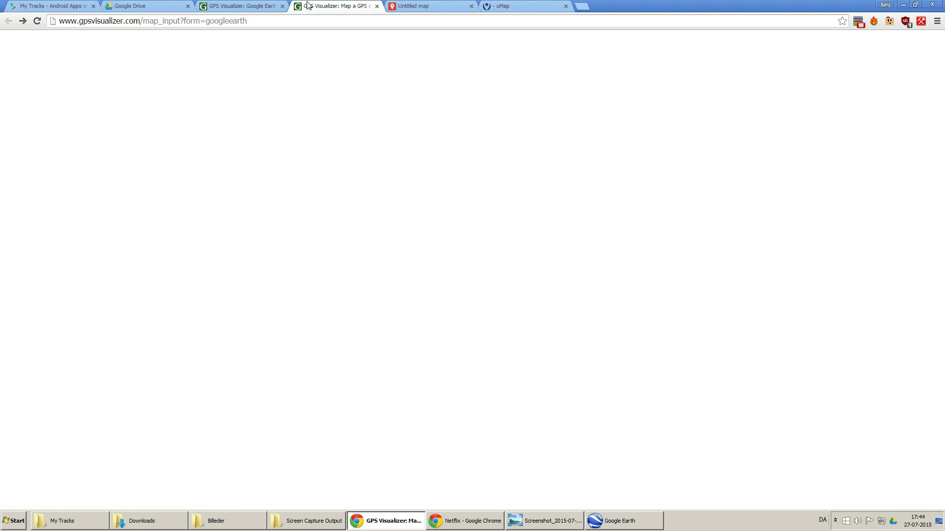
# - Keep .kml uncompressed output, Mouse-overs only waypoint labels and None for showing waypoints
pyautogui.moveTo(310, 7); pyautogui.dragTo(249, 7)
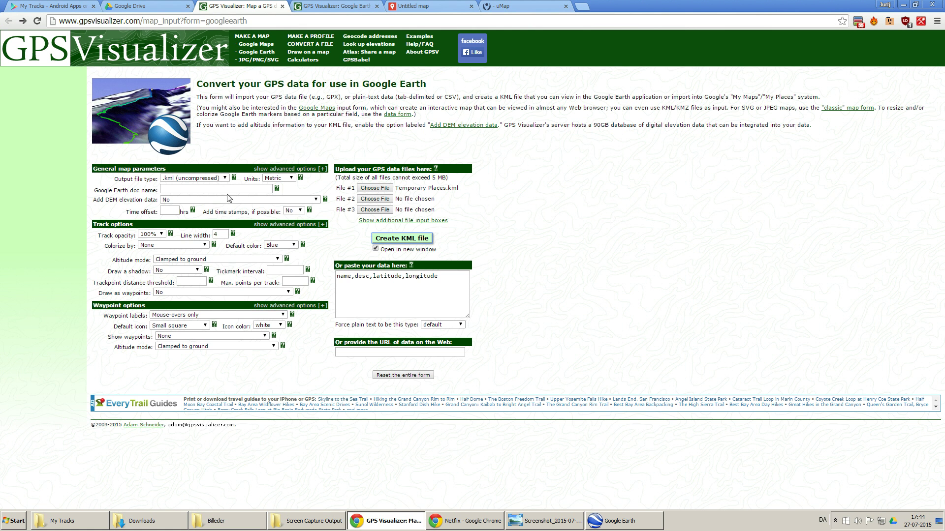
pyautogui.click(180, 180)
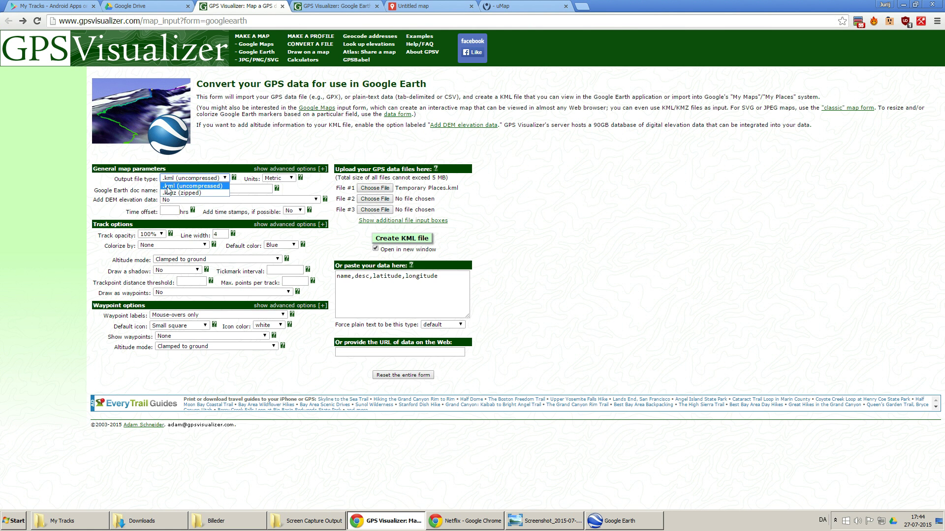
pyautogui.click(207, 185)
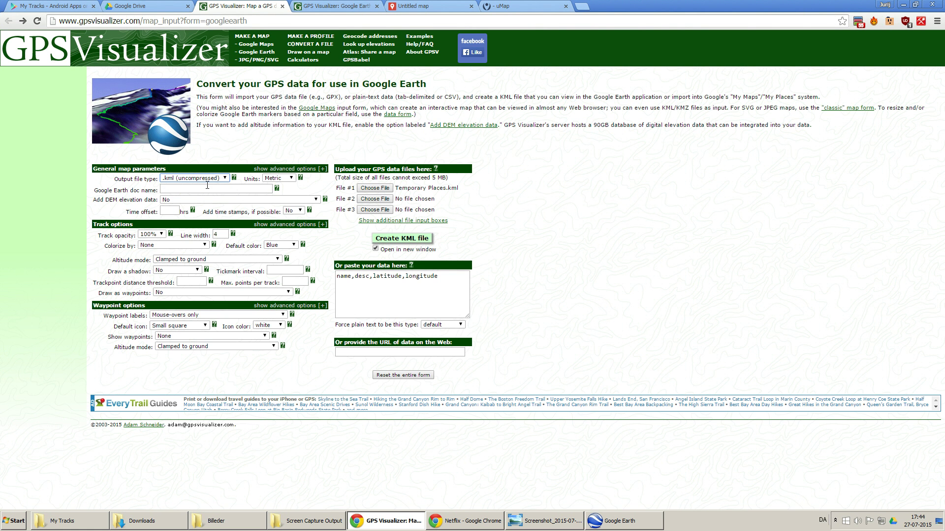
pyautogui.click(194, 315)
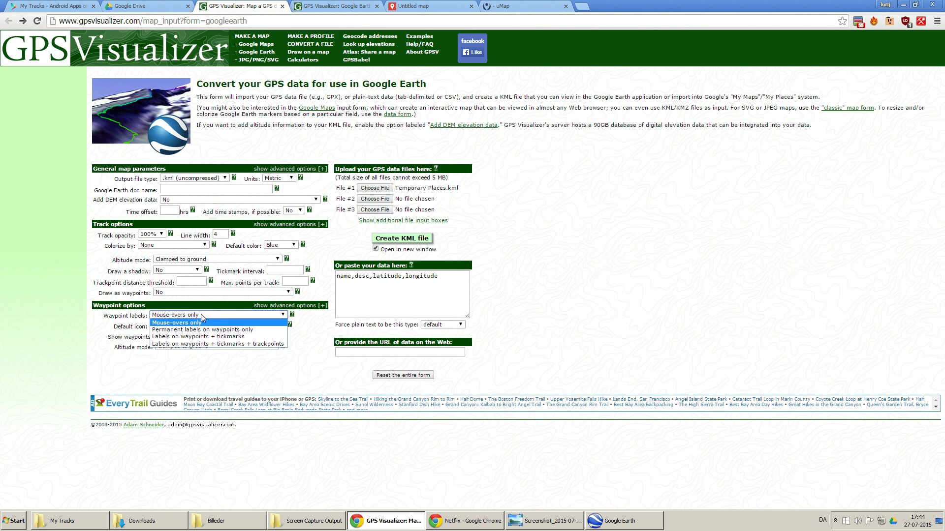
pyautogui.click(191, 324)
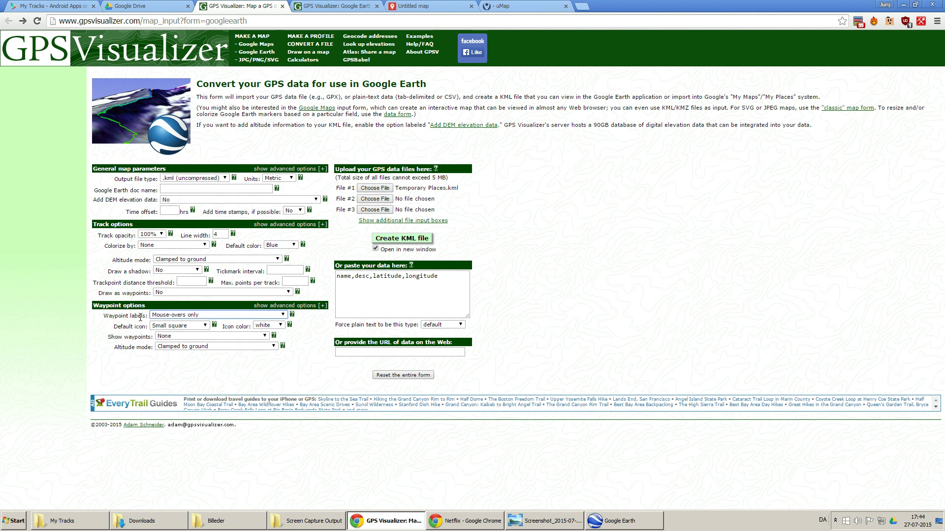
pyautogui.click(176, 337)
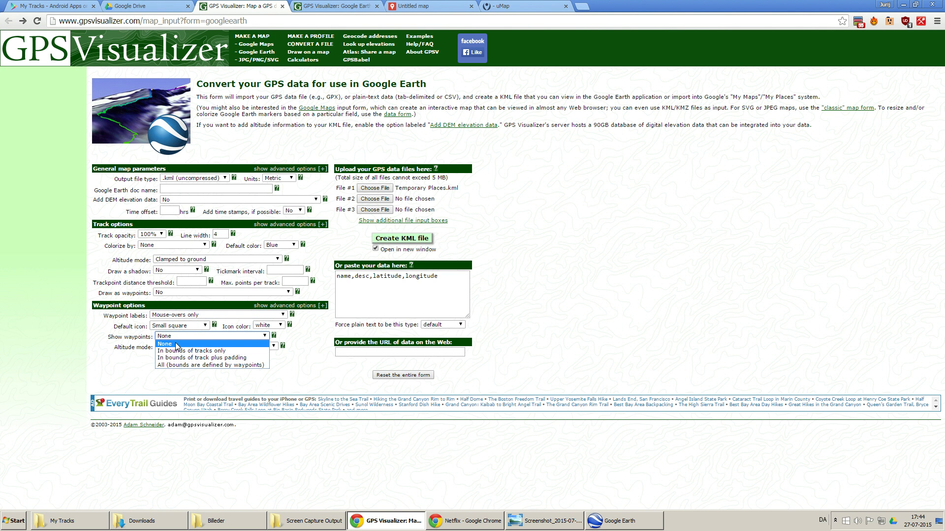
pyautogui.click(175, 345)
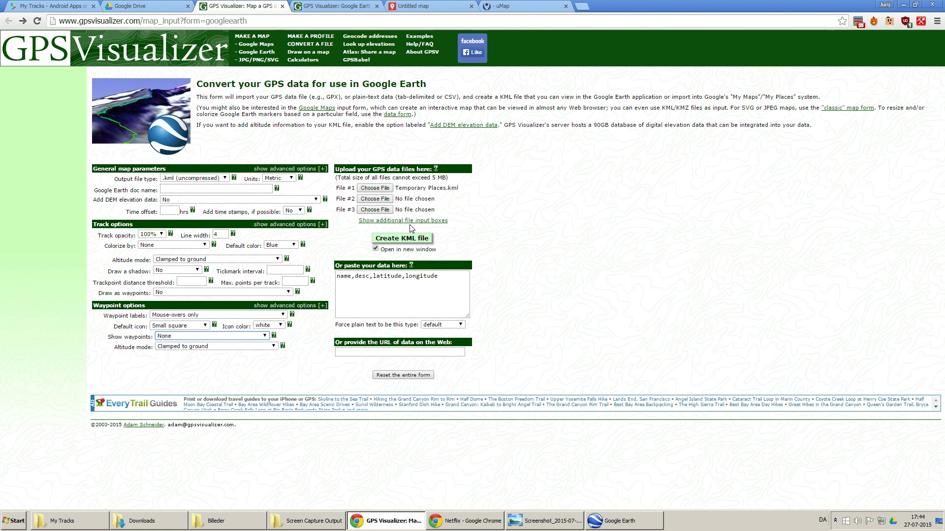
pyautogui.click(384, 193)
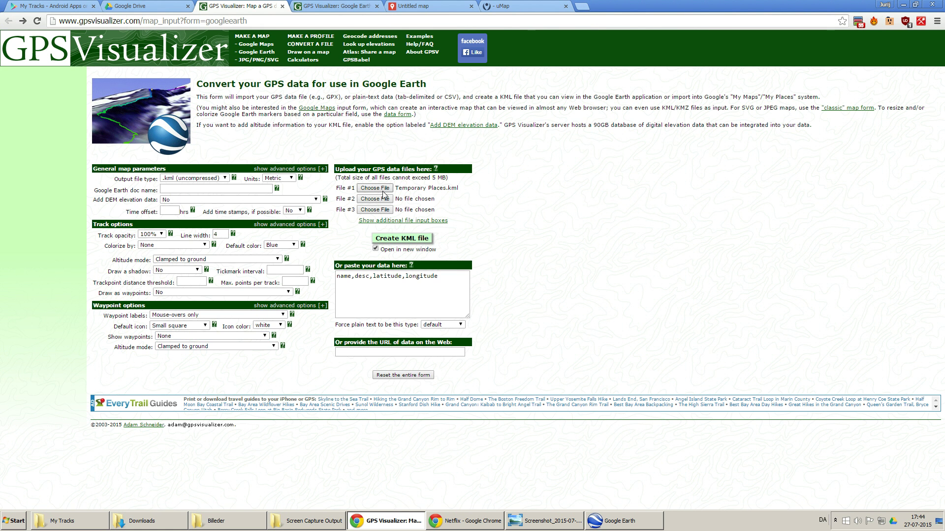
# - Upload Temporary Places.kml and create the KML file
pyautogui.click(343, 98)
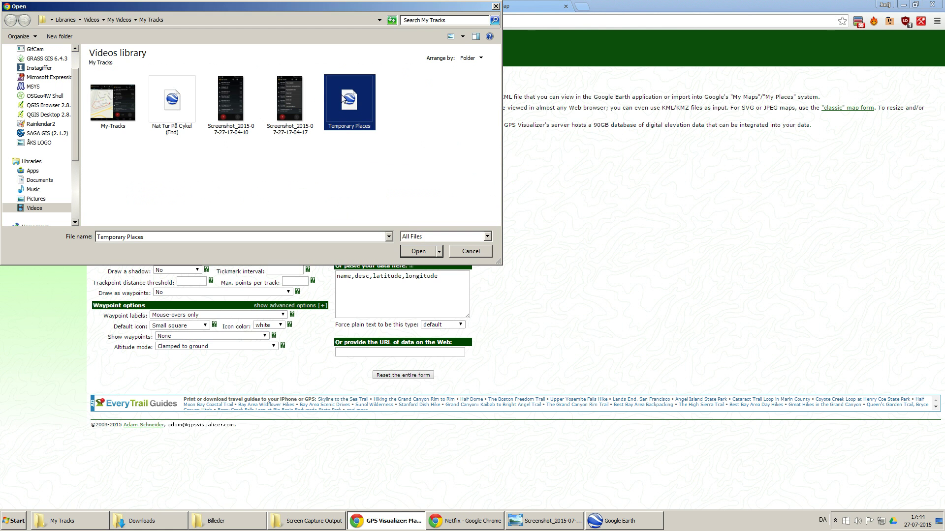
pyautogui.click(420, 252)
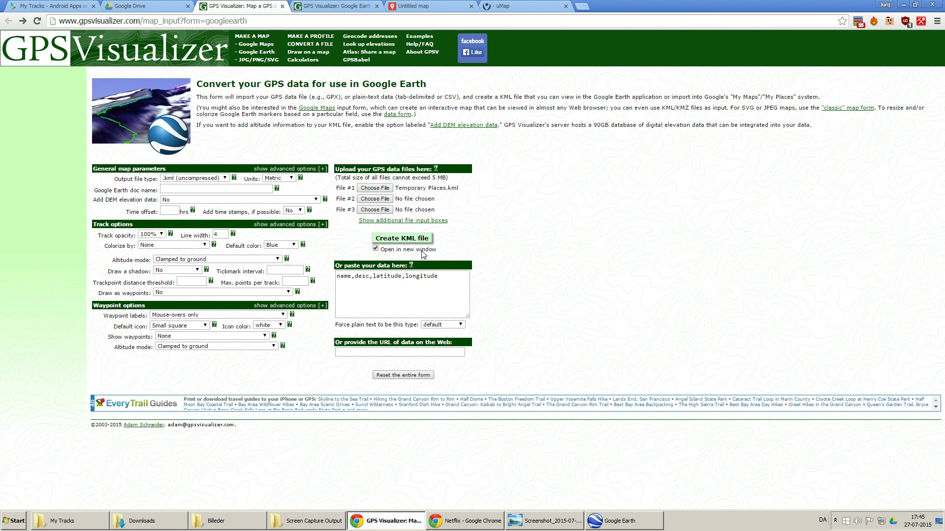
pyautogui.click(400, 239)
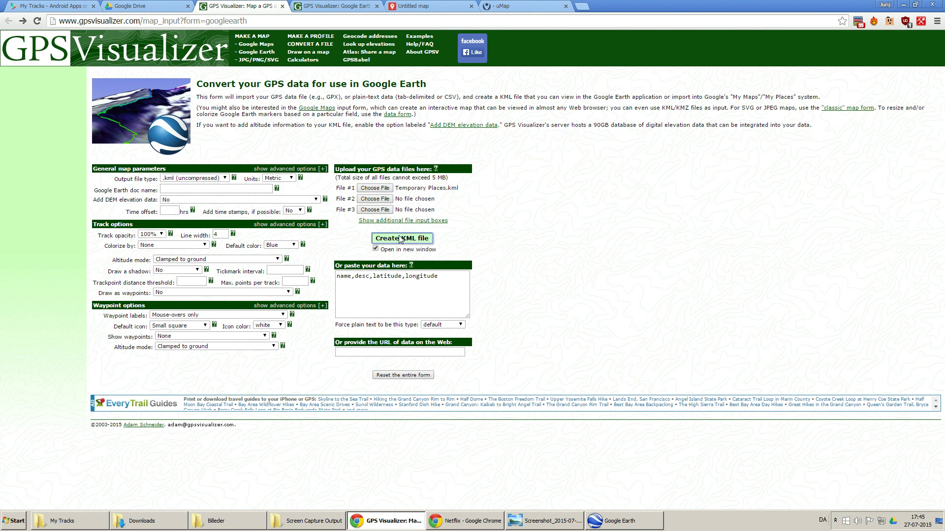
# - Set Colorize by to Track (recommended) with Blue as the default track colour
pyautogui.click(258, 7)
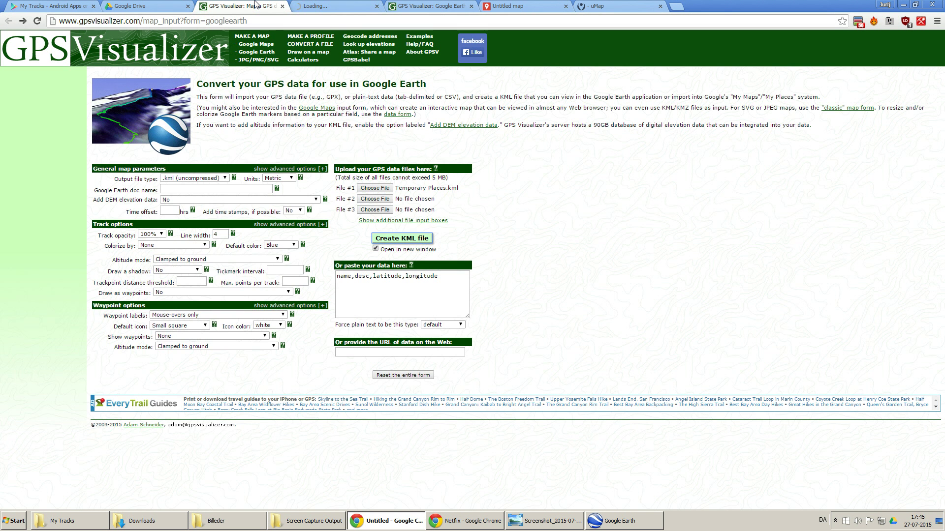
pyautogui.click(280, 245)
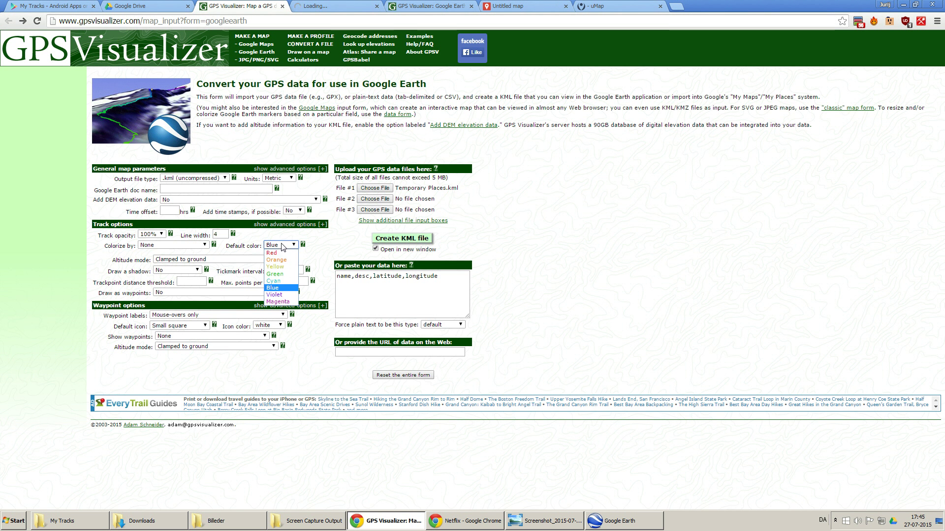
pyautogui.click(273, 289)
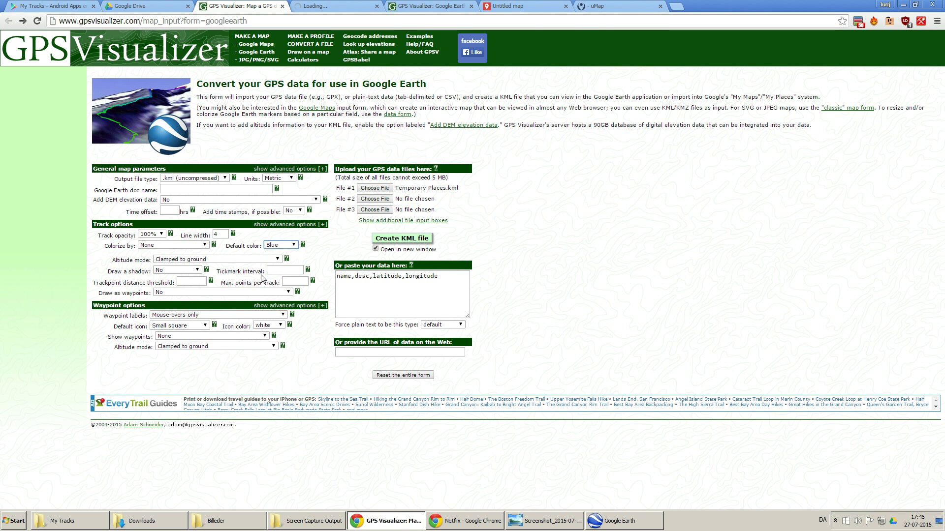
pyautogui.click(203, 246)
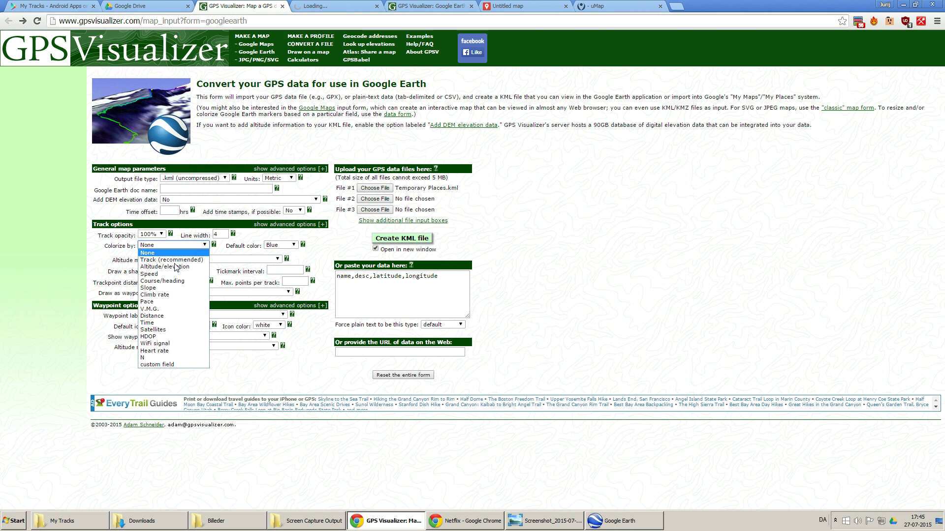
pyautogui.click(176, 266)
pyautogui.click(172, 246)
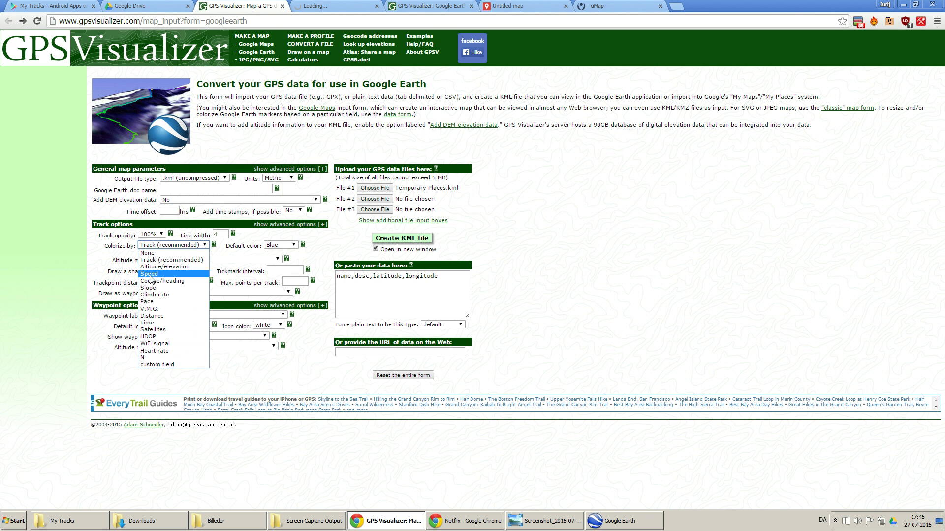
pyautogui.click(187, 262)
pyautogui.click(294, 245)
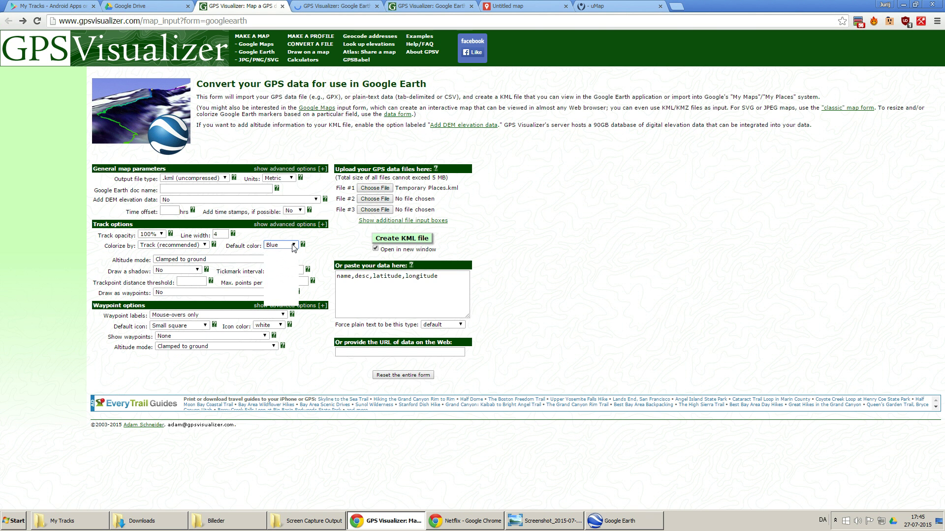
pyautogui.click(336, 251)
pyautogui.click(357, 7)
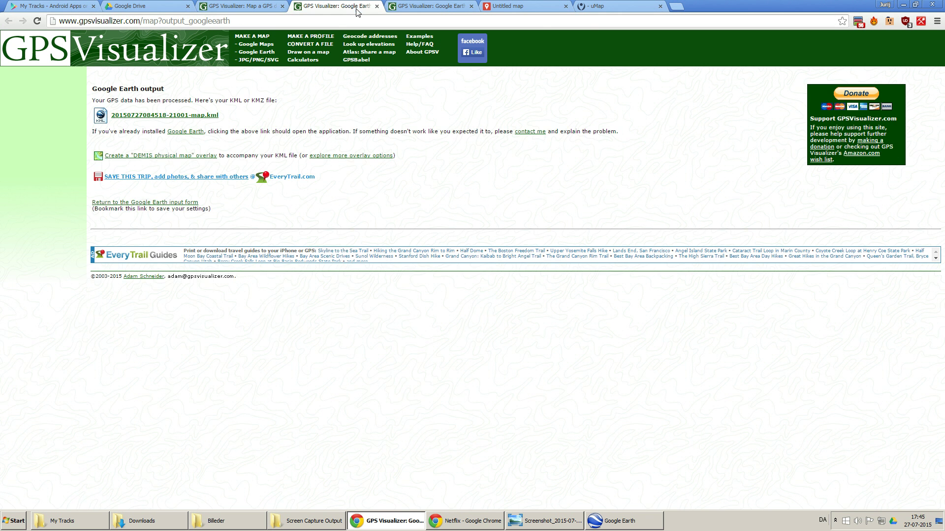
pyautogui.click(156, 118)
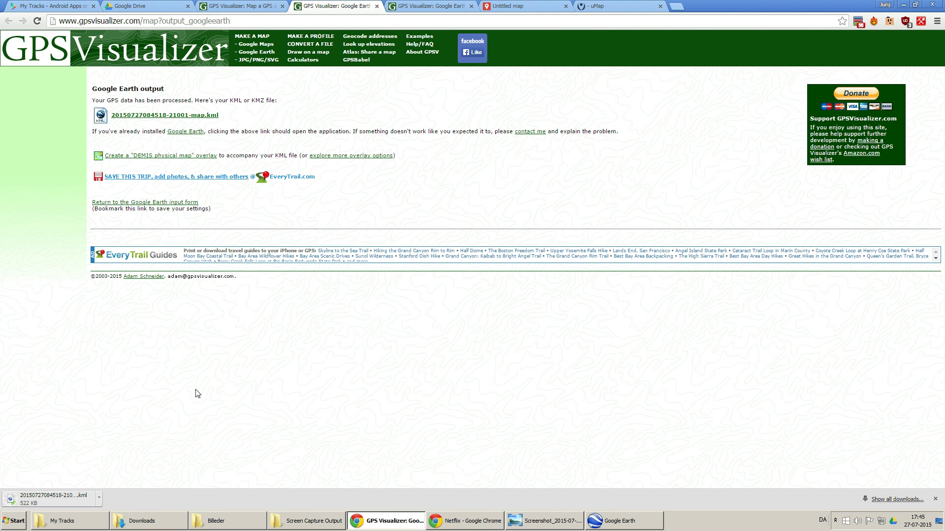
pyautogui.click(524, 6)
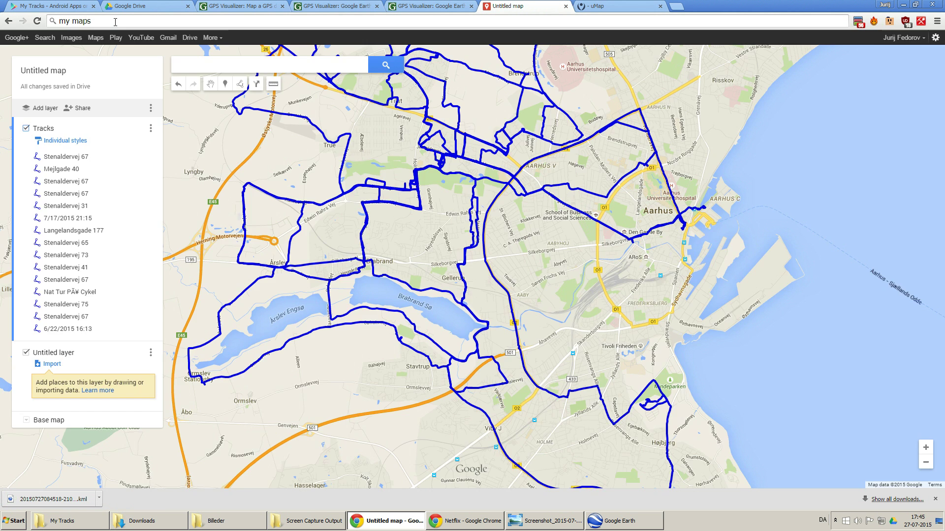
pyautogui.click(101, 22)
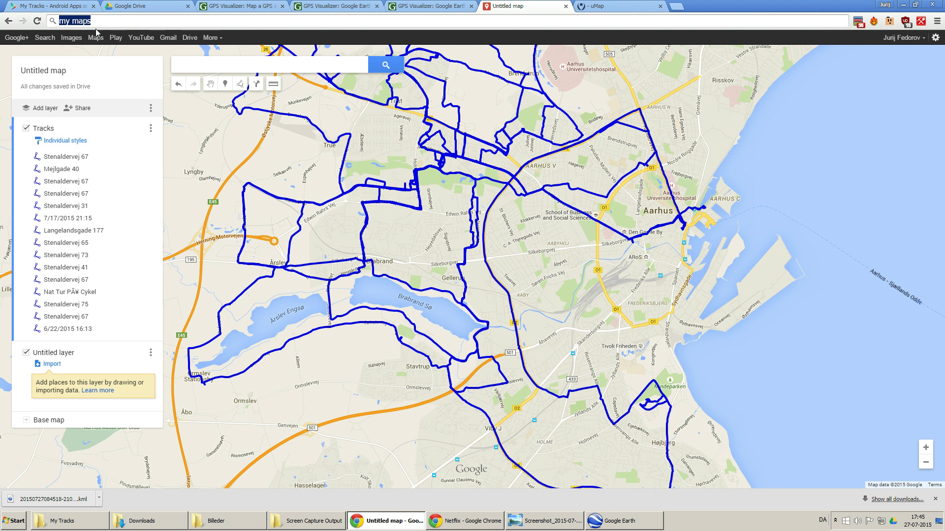
# - Pan north of Aarhus and uncheck the Tracks layer to hide its blue routes
pyautogui.moveTo(289, 137); pyautogui.dragTo(275, 231)
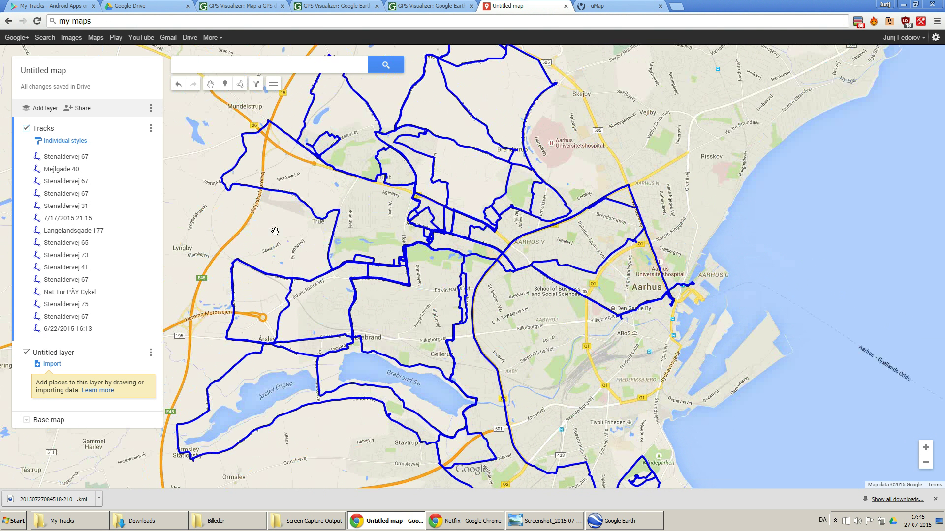
pyautogui.scroll(-2, 276, 231)
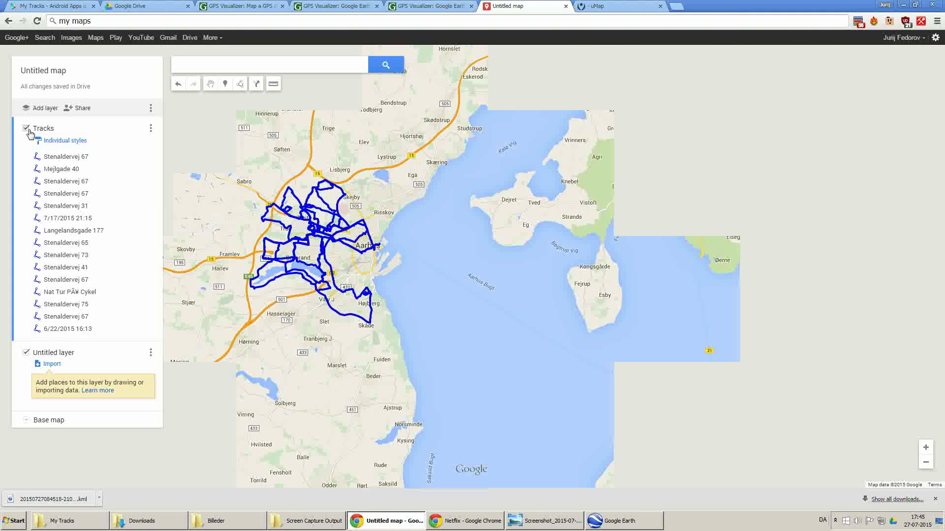
pyautogui.click(26, 129)
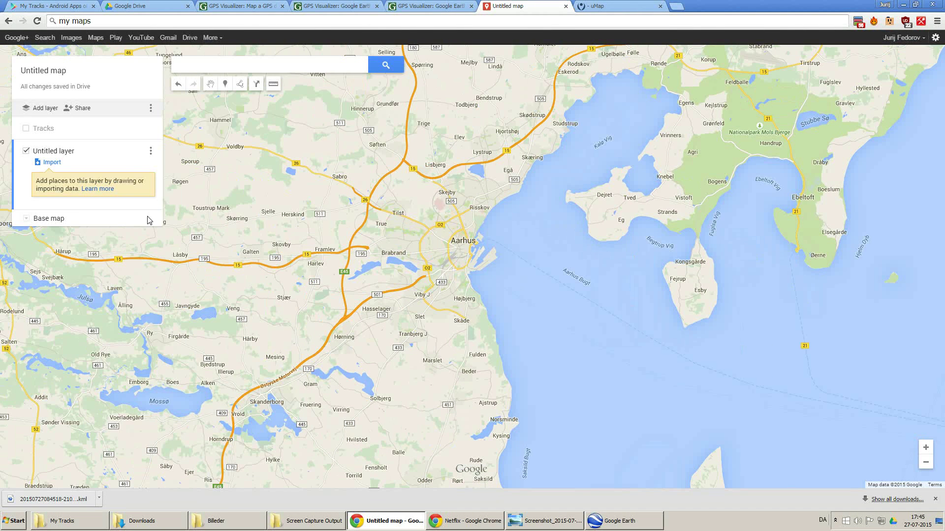
pyautogui.click(51, 162)
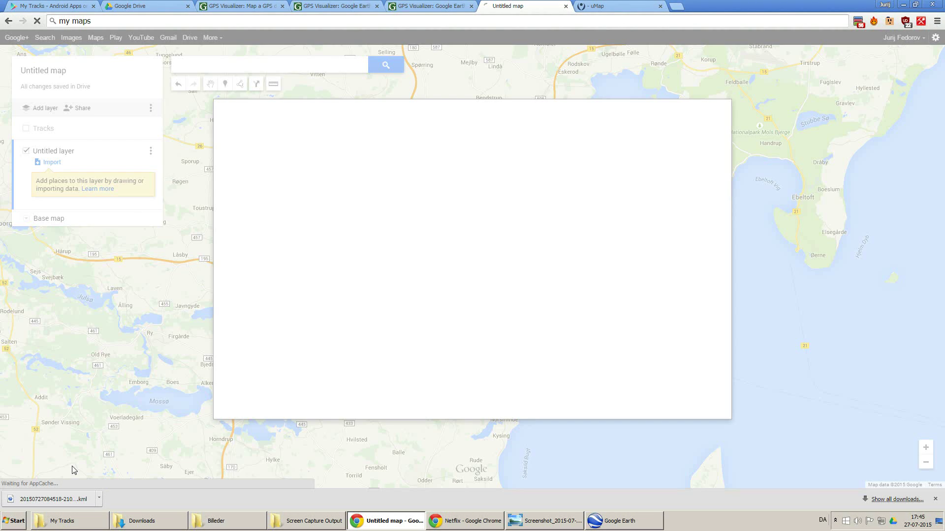
pyautogui.moveTo(53, 499); pyautogui.dragTo(318, 285)
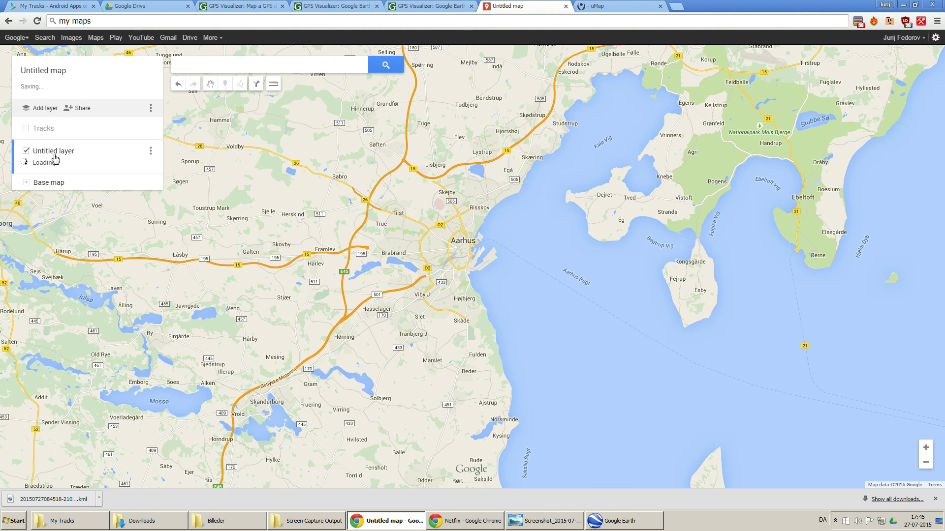
pyautogui.doubleClick(56, 158)
pyautogui.moveTo(266, 219); pyautogui.dragTo(267, 238)
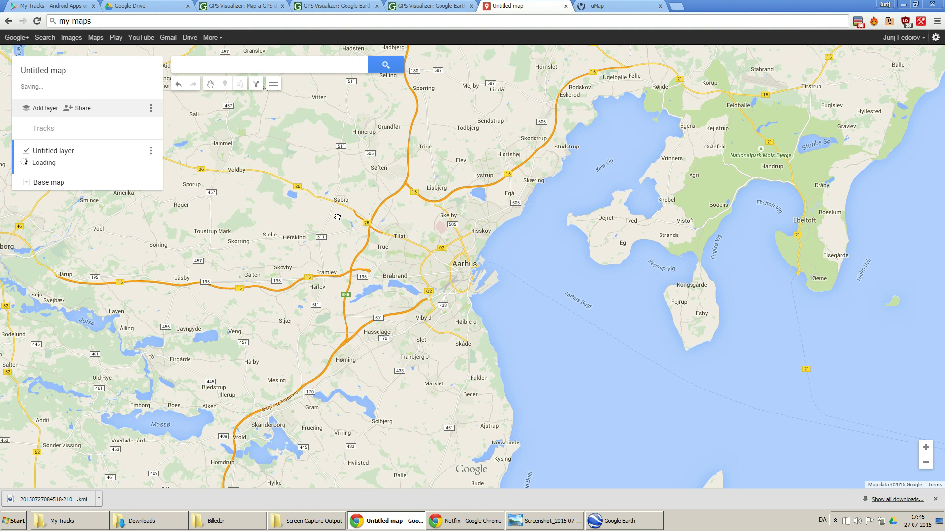
pyautogui.moveTo(337, 217); pyautogui.dragTo(314, 226)
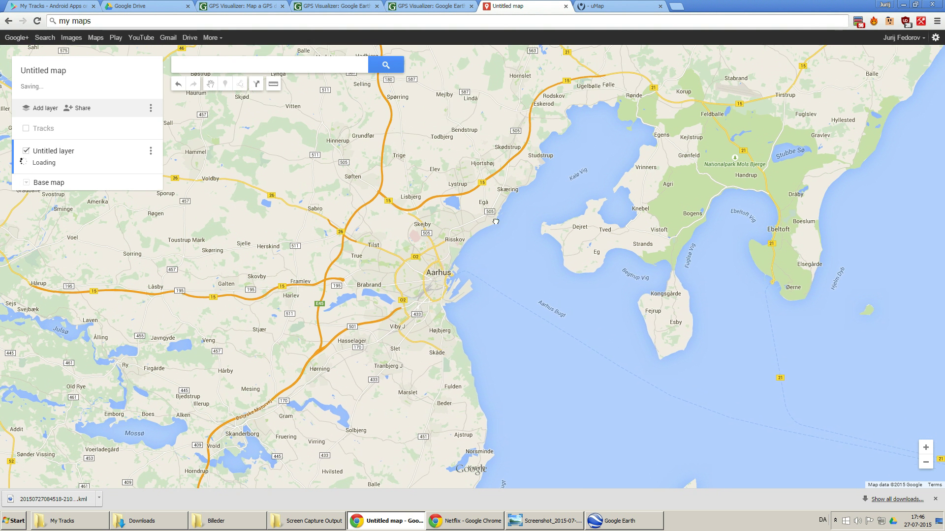
pyautogui.moveTo(496, 222); pyautogui.dragTo(504, 241)
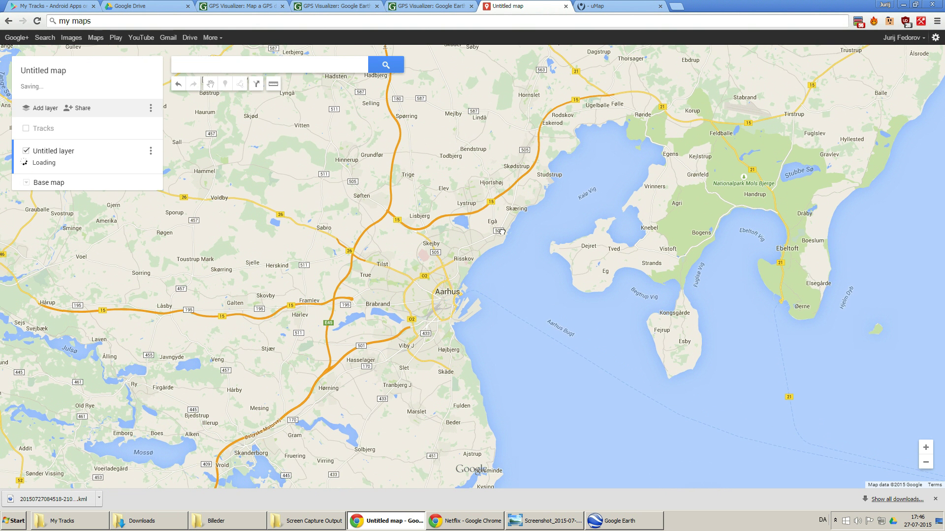
pyautogui.moveTo(426, 234); pyautogui.dragTo(443, 221)
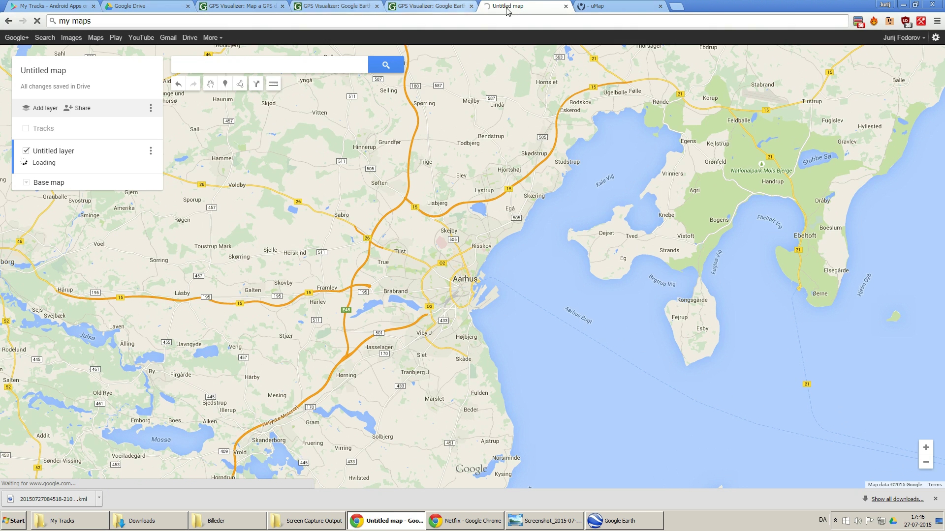
pyautogui.click(583, 5)
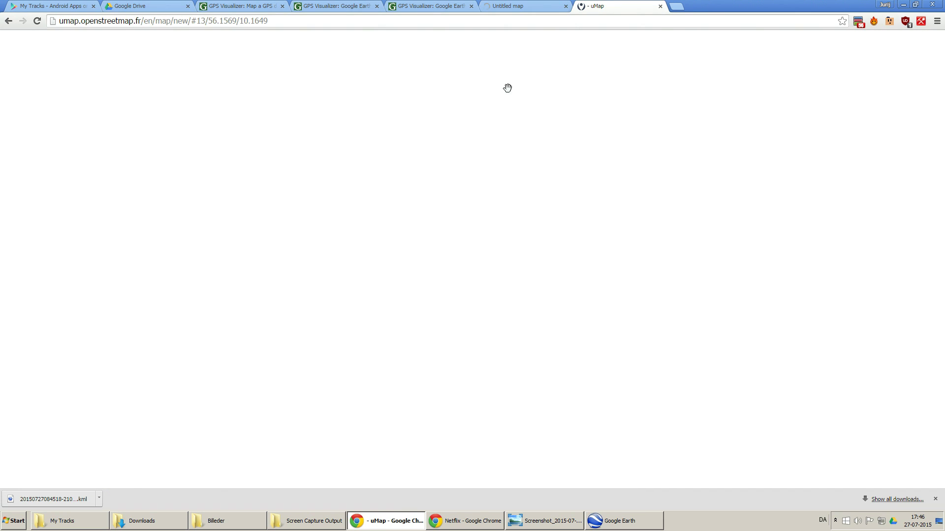
# - Scroll the new uMap Aarhus map, then go back to My Maps' Untitled map
pyautogui.scroll(-1, 289, 231)
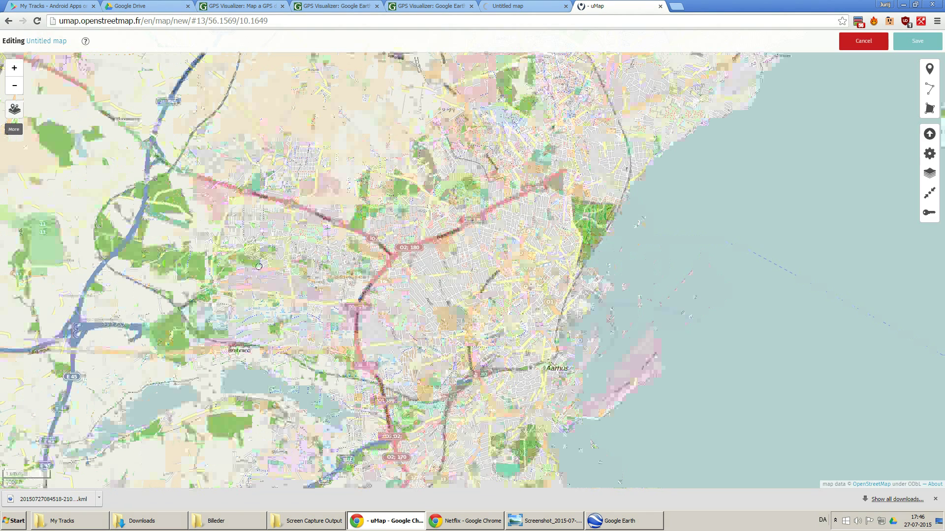
pyautogui.scroll(1, 299, 171)
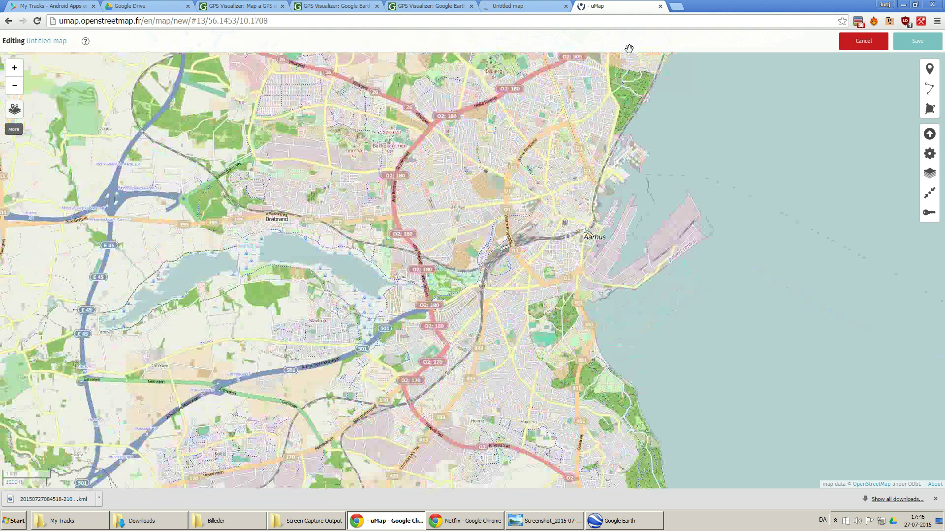
pyautogui.click(536, 5)
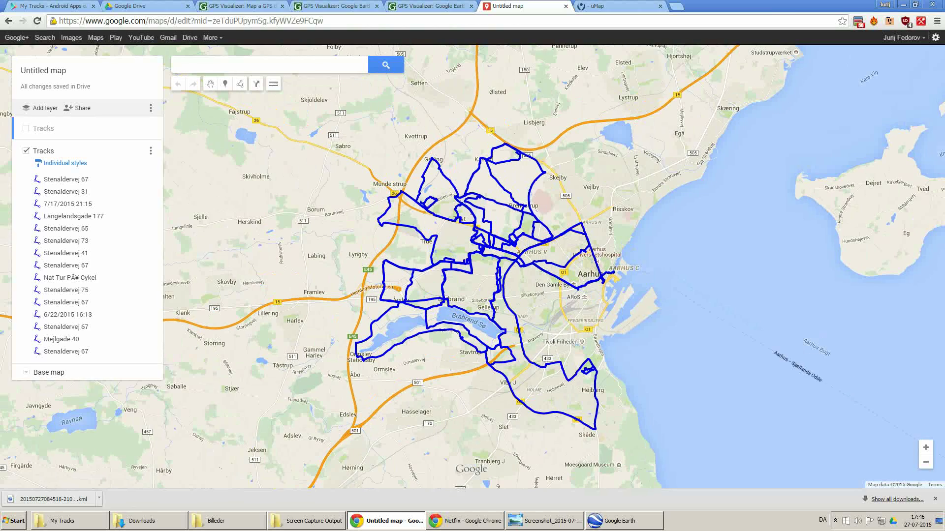
pyautogui.scroll(2, 534, 304)
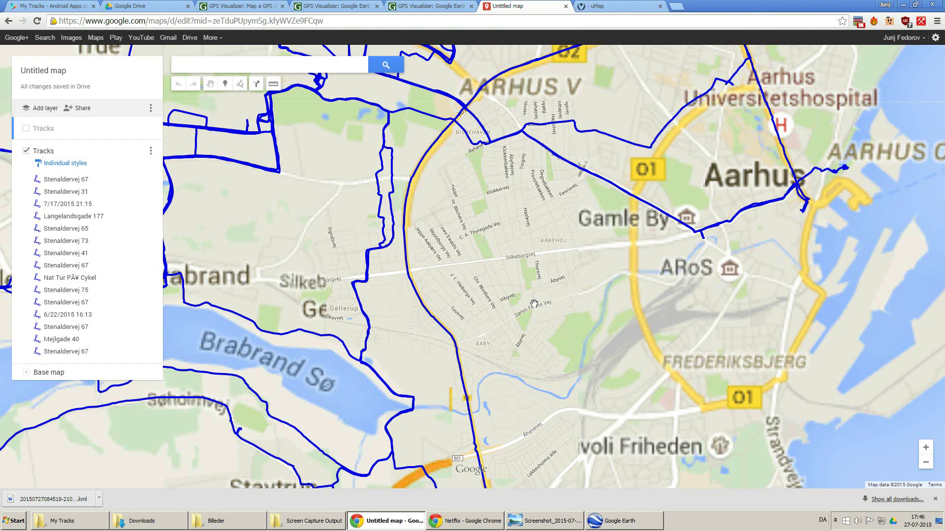
pyautogui.scroll(-1, 534, 305)
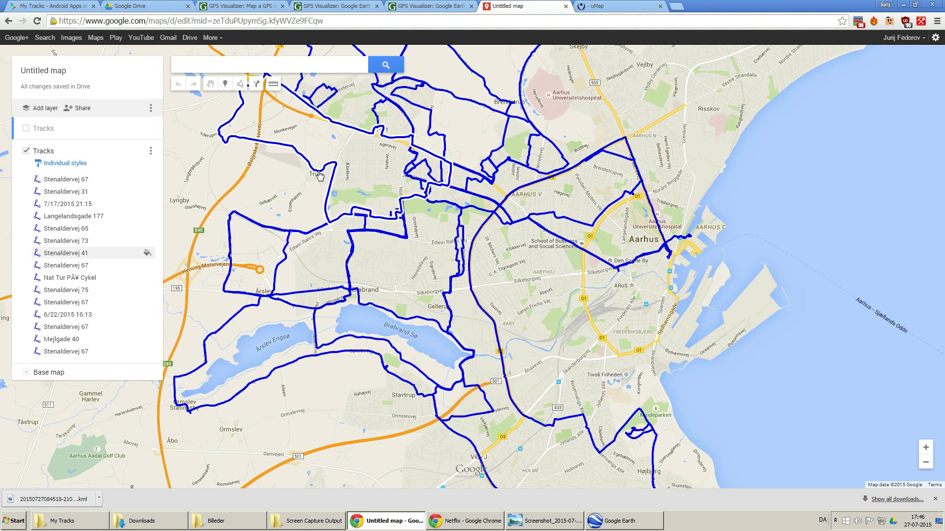
pyautogui.click(461, 169)
pyautogui.moveTo(394, 158); pyautogui.dragTo(411, 159)
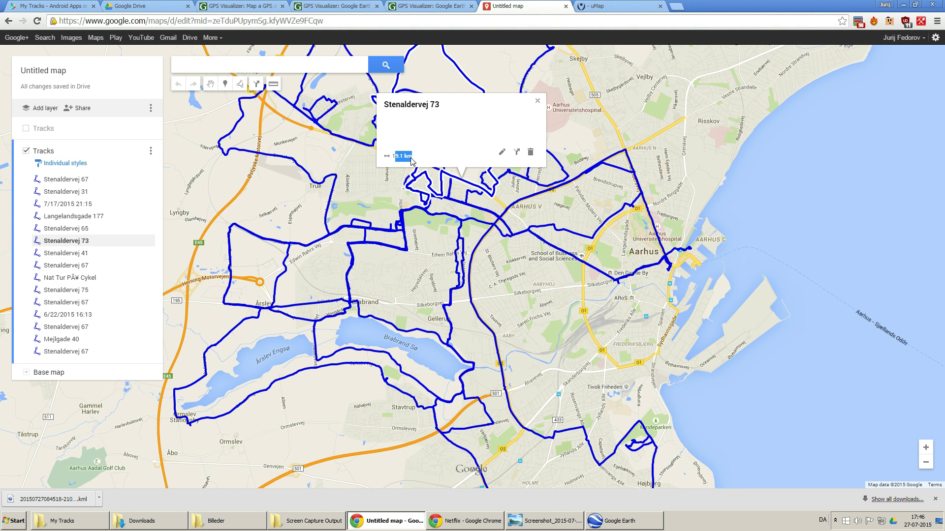
pyautogui.click(538, 100)
pyautogui.scroll(-1, 546, 219)
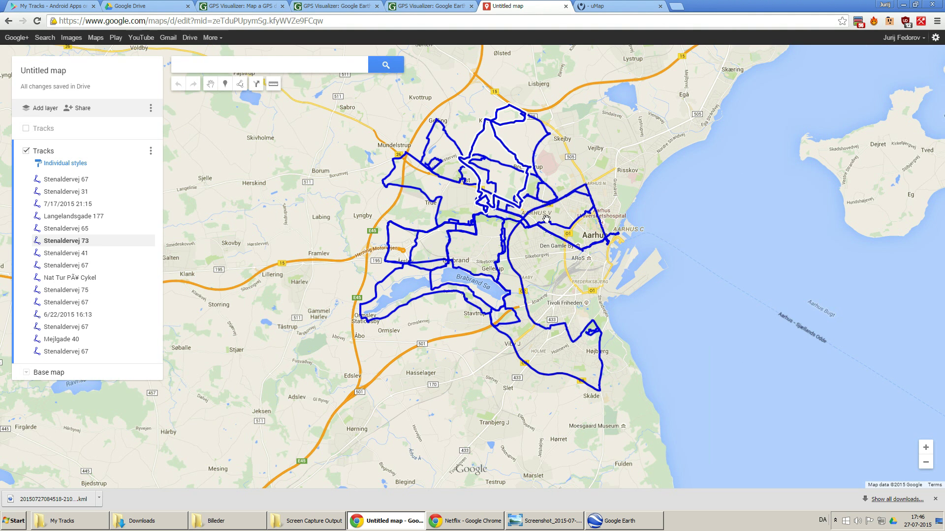
pyautogui.moveTo(564, 202); pyautogui.dragTo(536, 260)
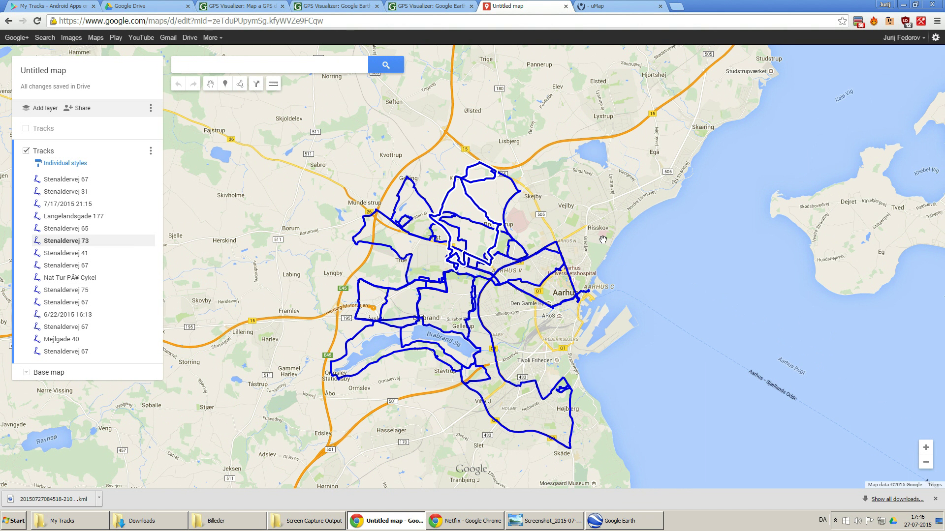
pyautogui.moveTo(468, 221); pyautogui.dragTo(435, 206)
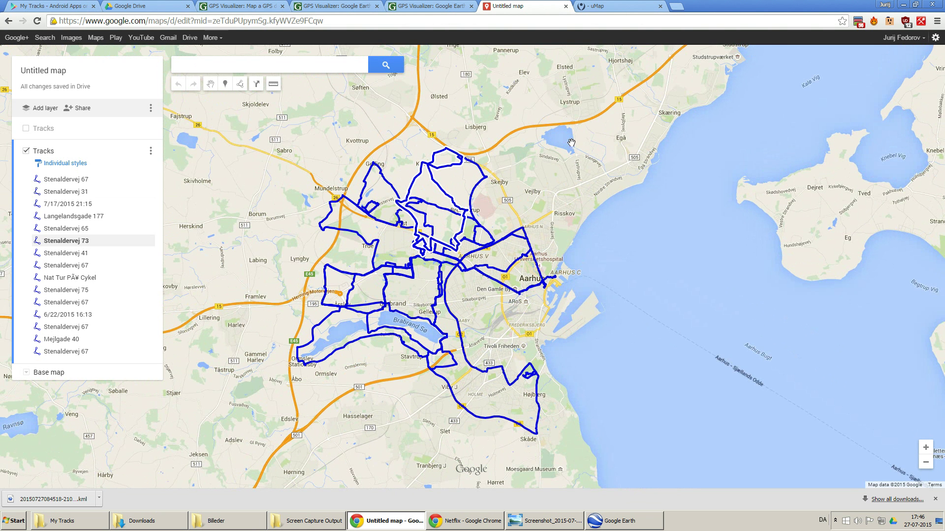
pyautogui.moveTo(533, 186); pyautogui.dragTo(556, 167)
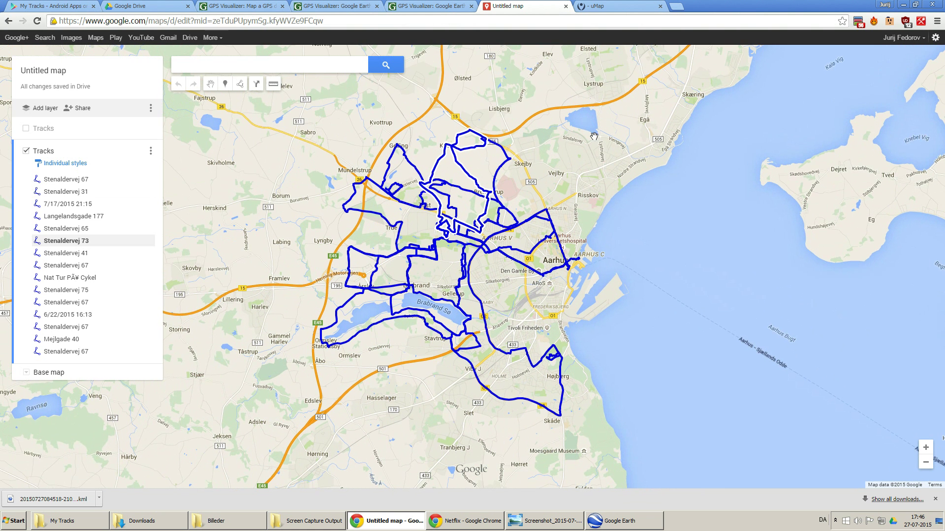
pyautogui.moveTo(577, 190)
pyautogui.mouseDown()
pyautogui.moveTo(582, 181)
pyautogui.moveTo(587, 196)
pyautogui.mouseUp()
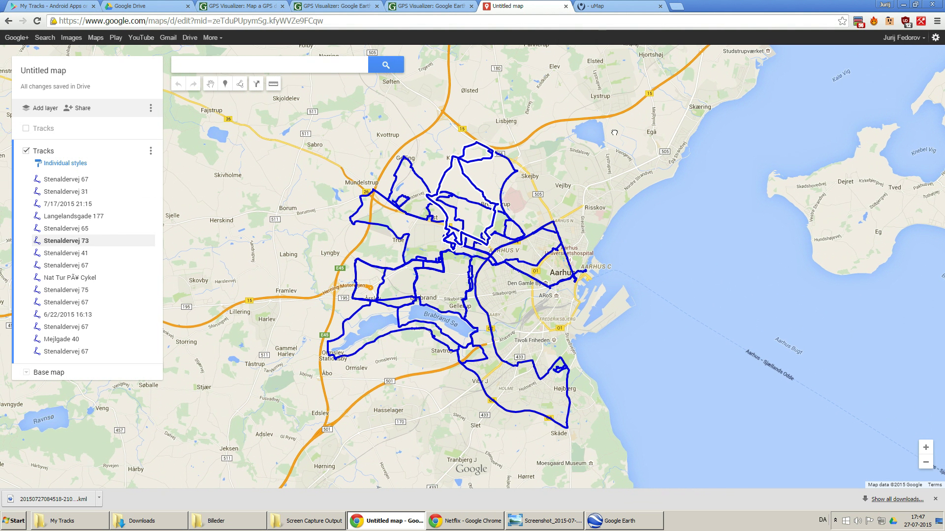
pyautogui.moveTo(580, 158); pyautogui.dragTo(554, 137)
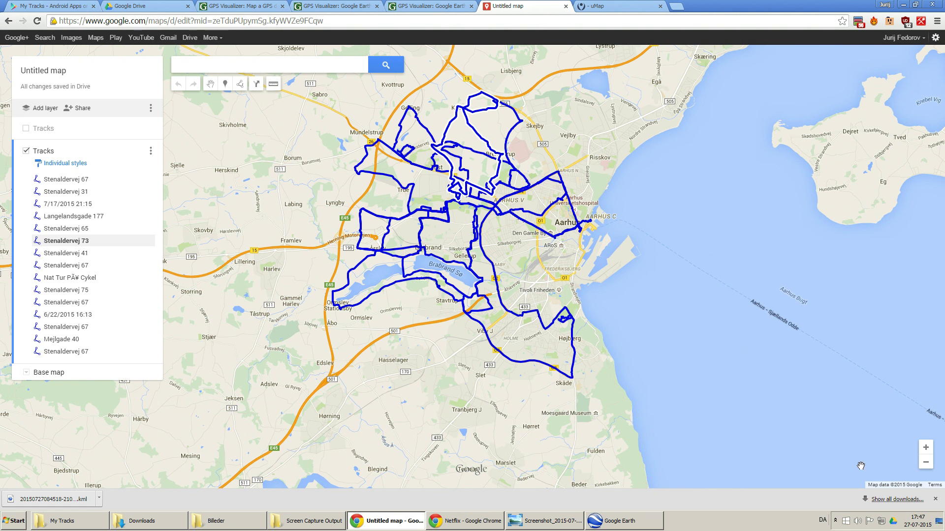
pyautogui.click(835, 521)
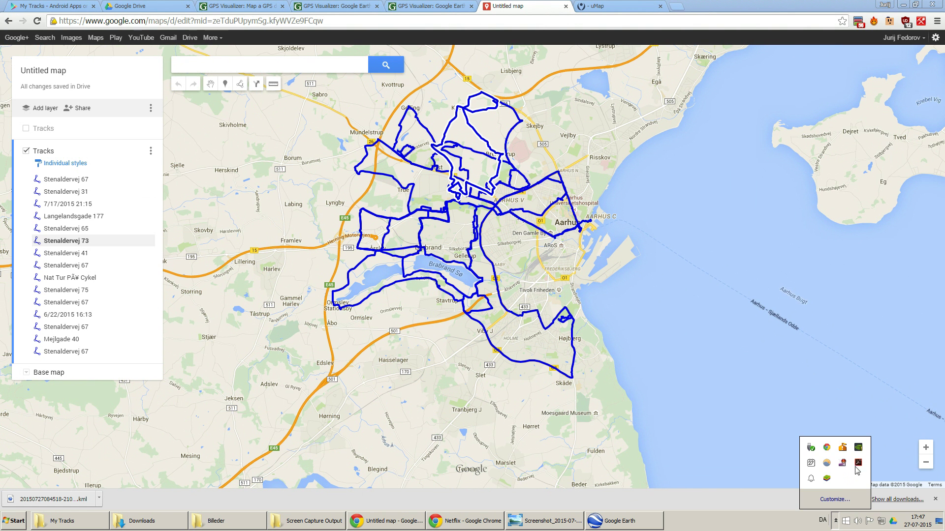